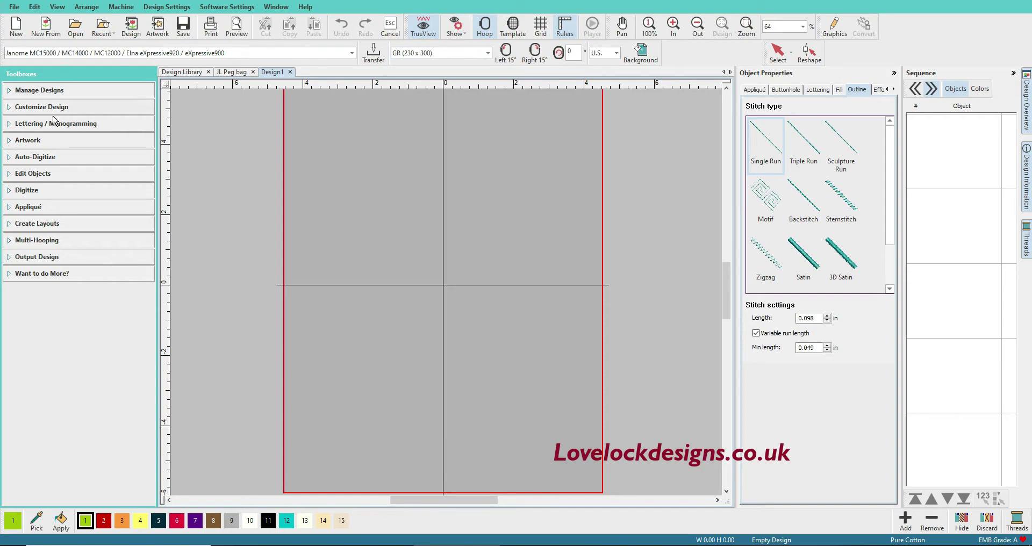
- Draw a hoop-sized rectangle, about 8.25 × 10.96 in, and convert it to a single-run outline
left_click(33, 190)
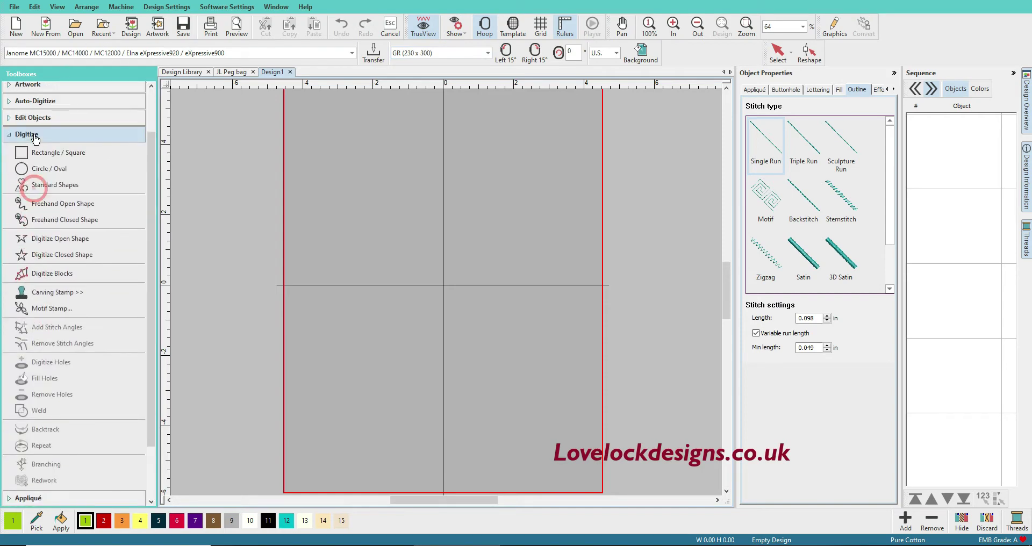
left_click(47, 156)
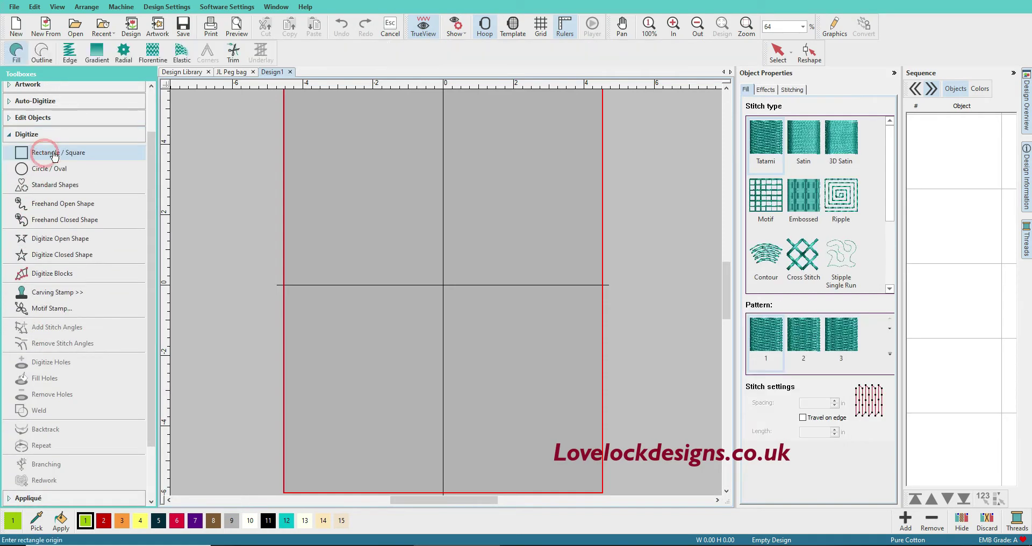
left_click(300, 99)
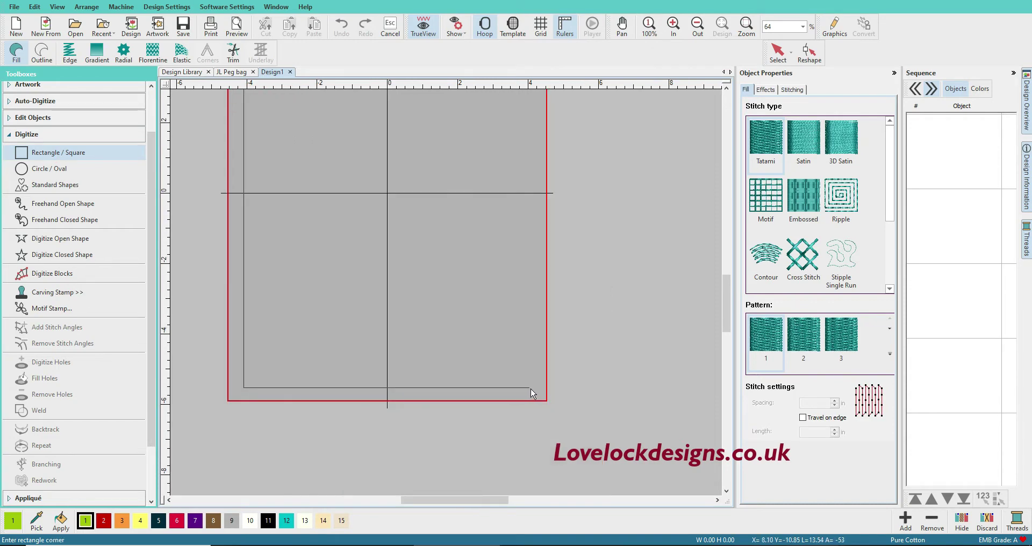
left_click(534, 396)
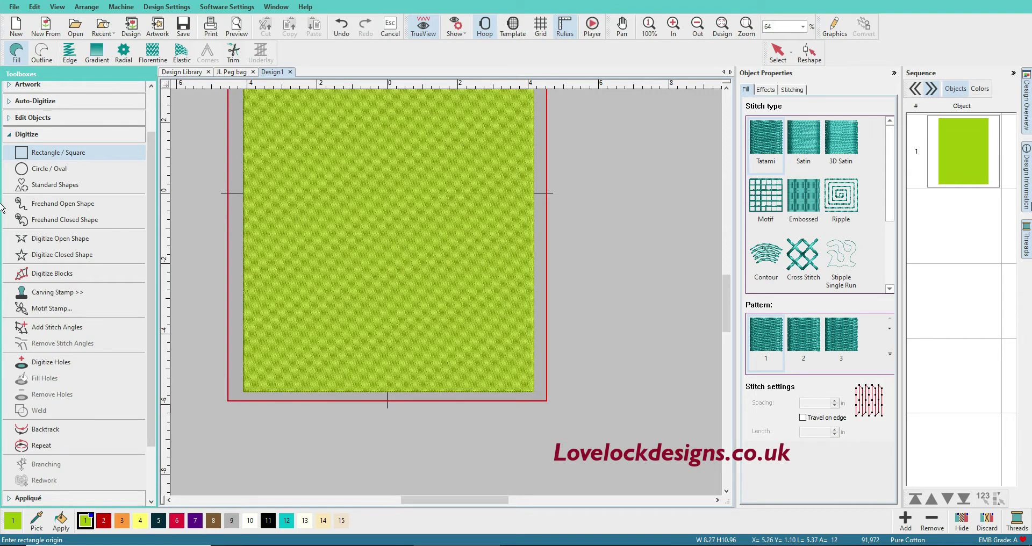
left_click(960, 146)
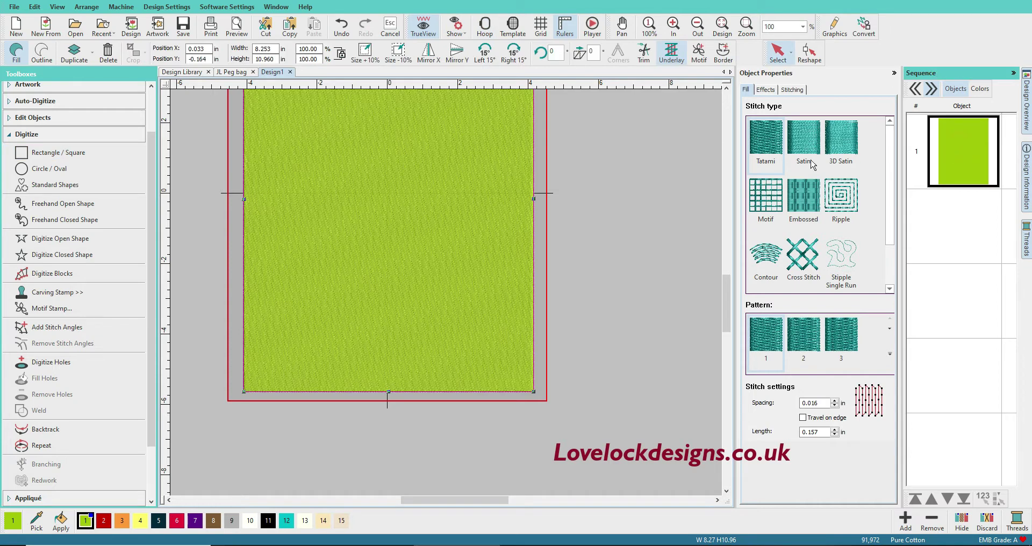
left_click(46, 57)
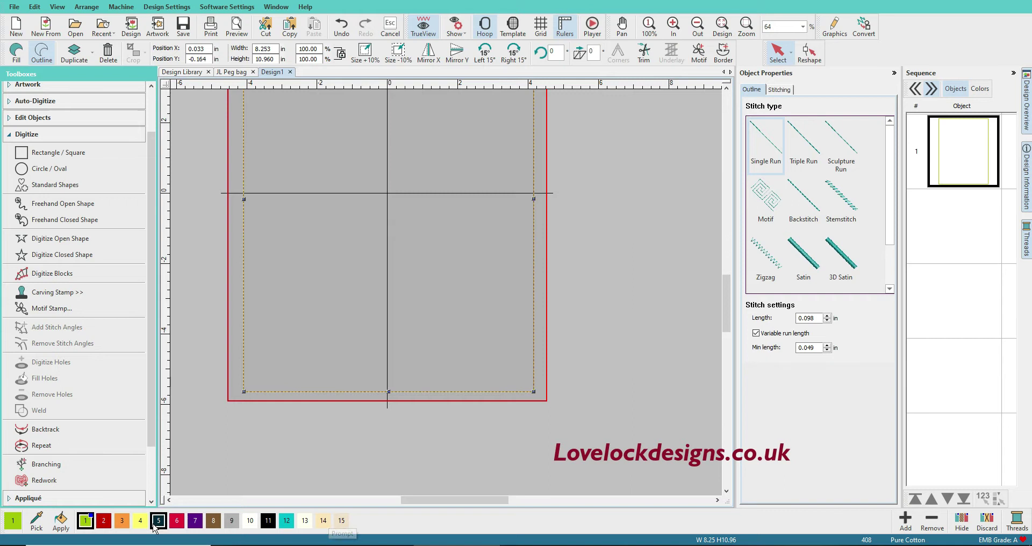
- Add extra swatches to the colour bar and recolour the outline dark blue, colour 28
left_click(906, 522)
triple_click(907, 524)
double_click(907, 524)
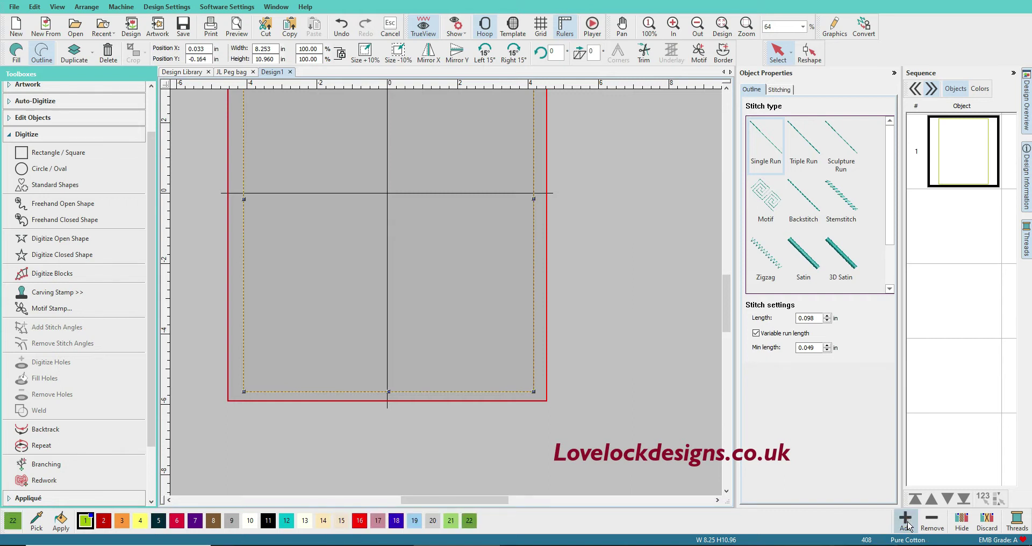
triple_click(907, 524)
double_click(907, 524)
triple_click(908, 524)
double_click(907, 524)
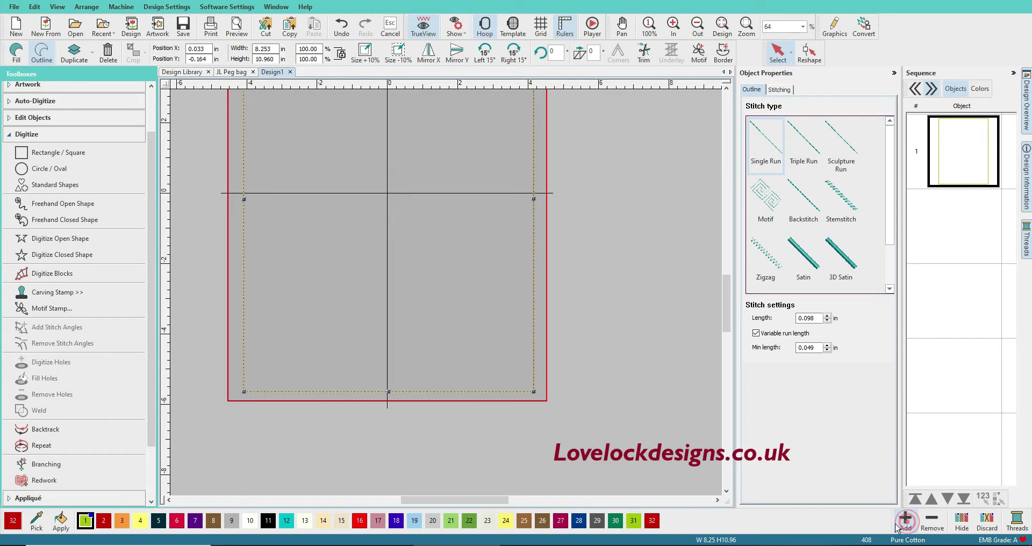
left_click(578, 522)
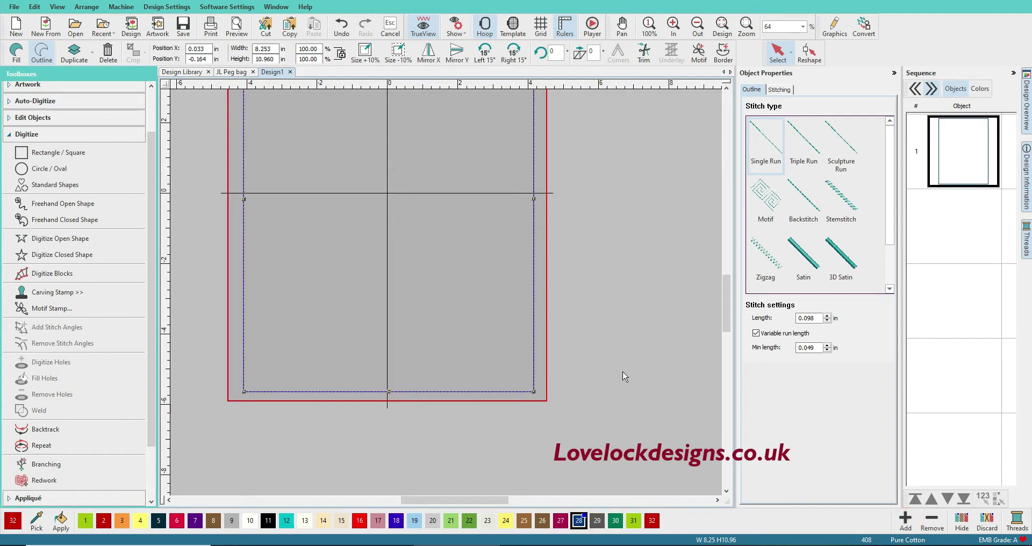
left_click_drag(729, 290, 728, 274)
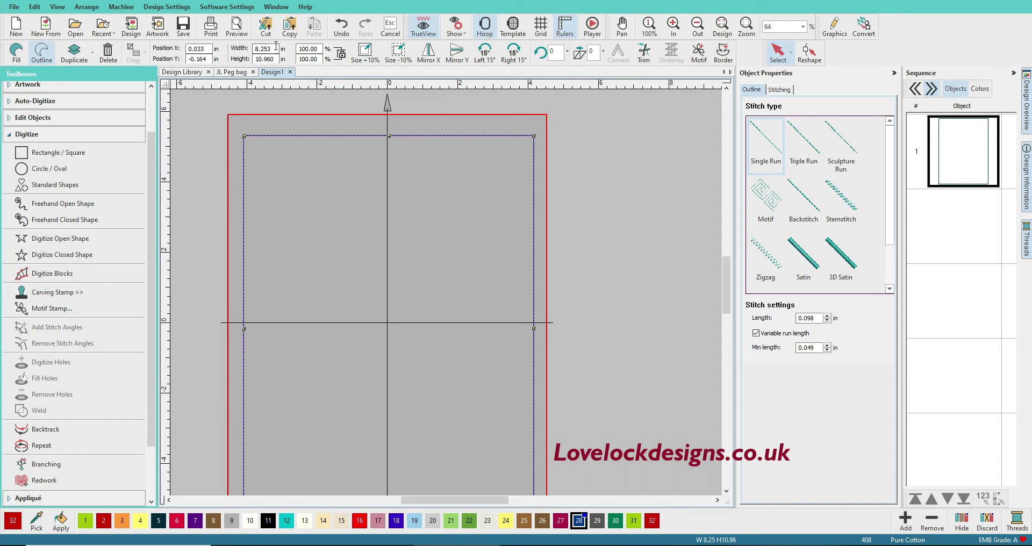
- Unlock proportional scaling and set the outline to 8.5 in wide and 11.5 in high
left_click(342, 53)
left_click_drag(278, 49, 256, 48)
type("8")
key("Return")
left_click_drag(274, 59, 247, 62)
type("11.")
type("5")
key("Return")
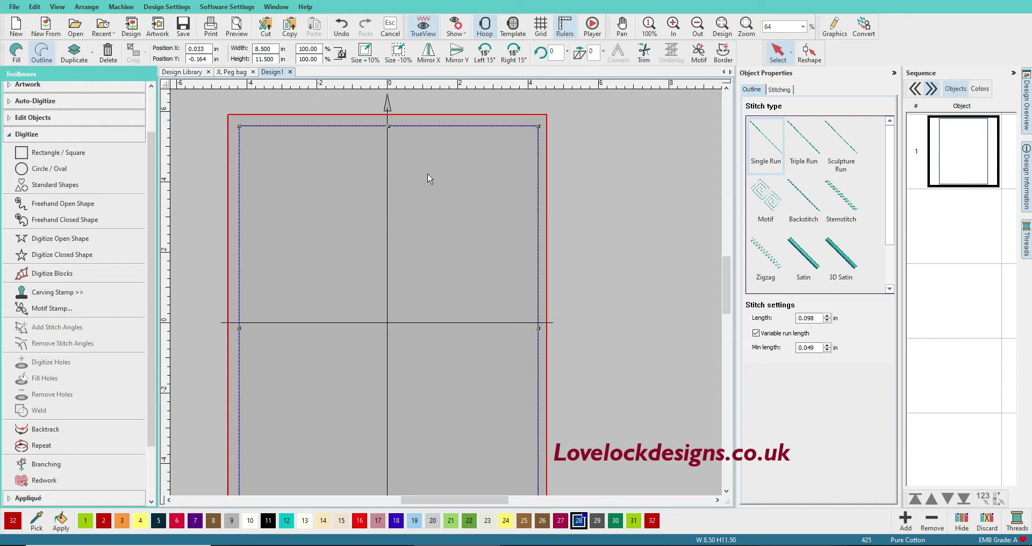
- Correct the outline height from 11.5 to 11 inches
key("0")
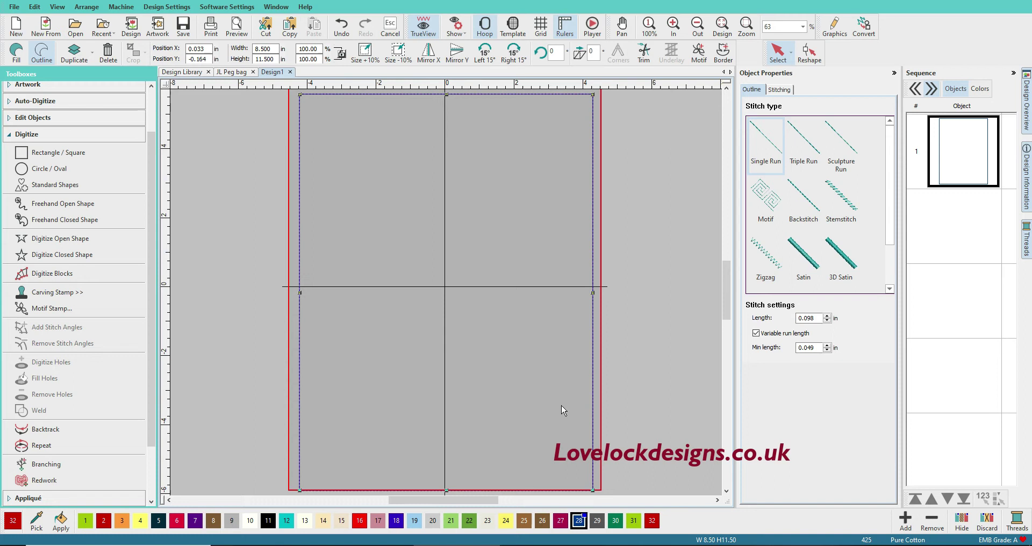
left_click_drag(726, 285, 722, 279)
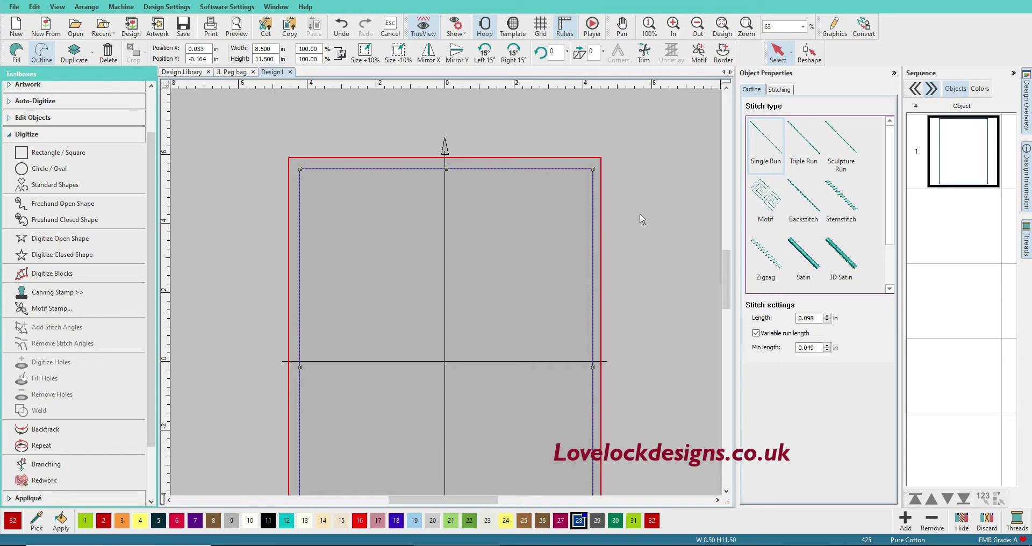
left_click_drag(725, 276, 725, 275)
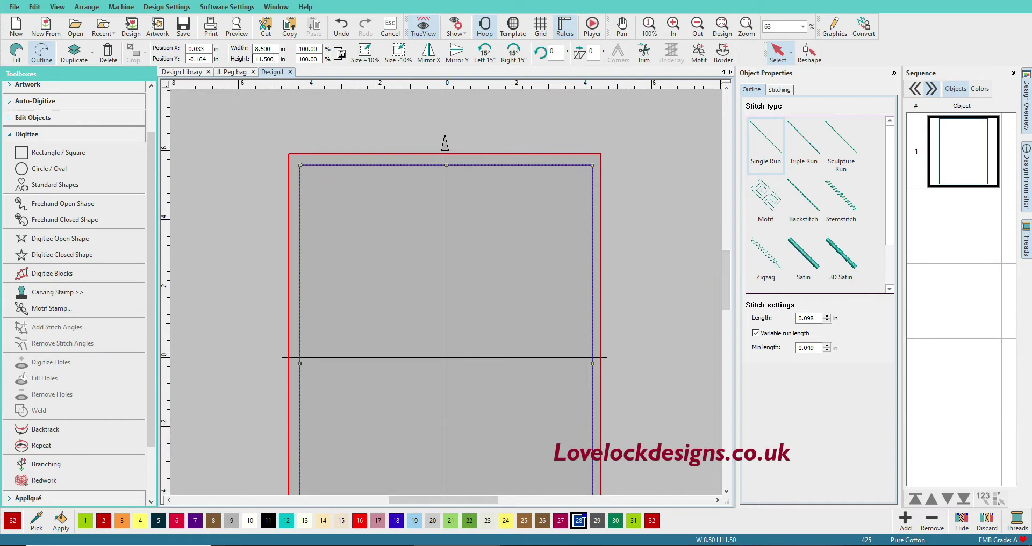
left_click_drag(275, 58, 262, 61)
key("BackSpace")
key("Return")
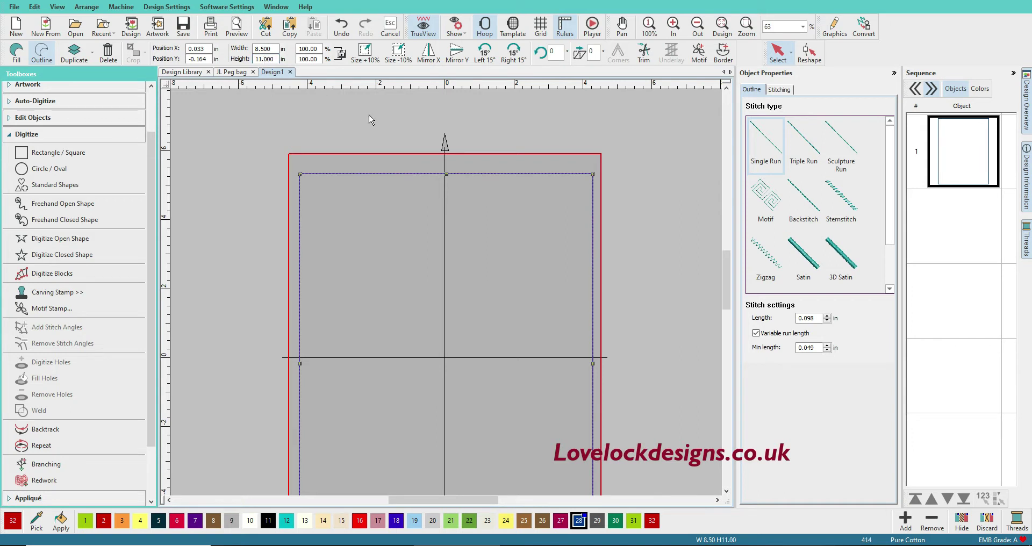
scroll(371, 121, "down", 2)
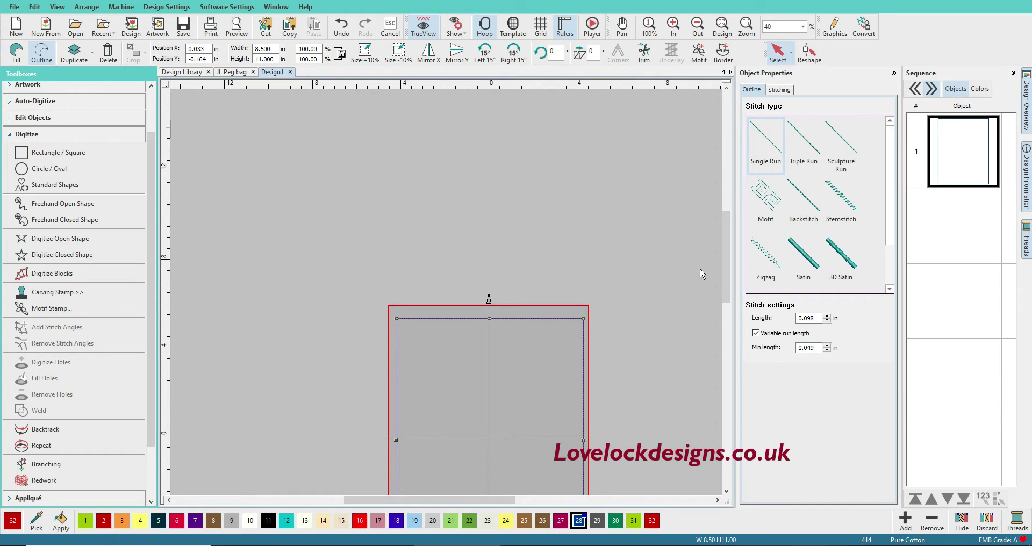
left_click_drag(727, 237, 723, 266)
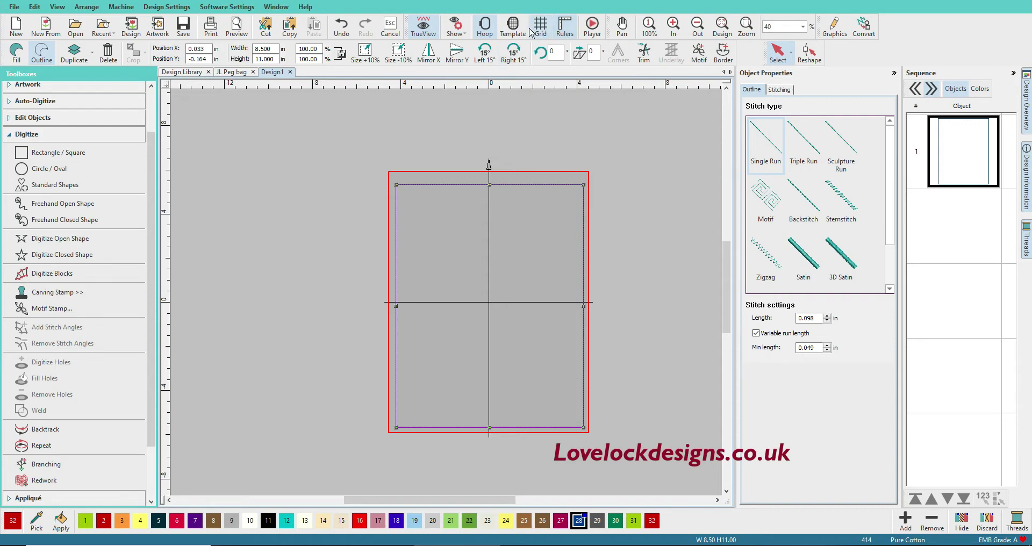
left_click(513, 26)
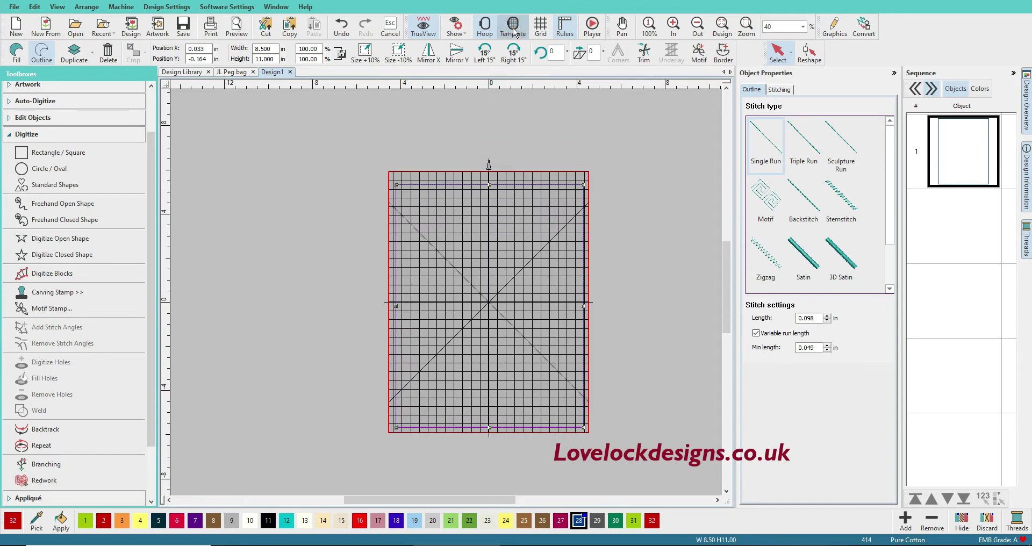
left_click(514, 29)
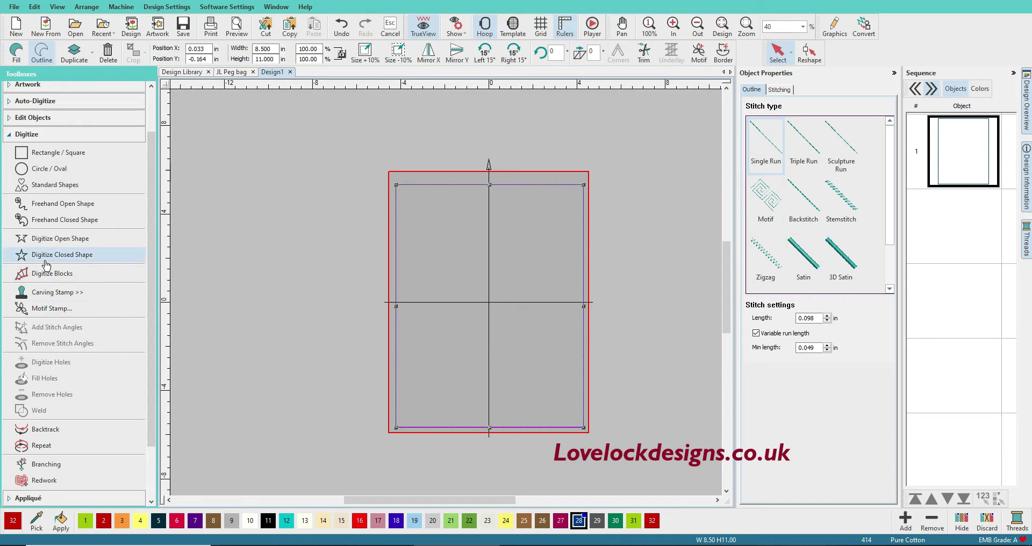
- Auto-center the 8.5 × 11 in outline in the hoop work area from Create Layouts
scroll(43, 299, "down", 3)
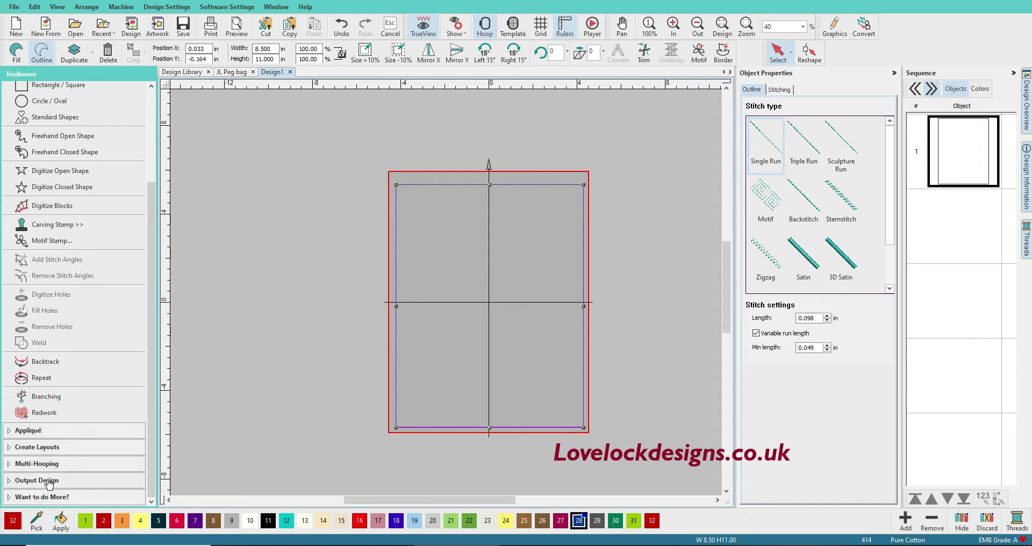
left_click(48, 448)
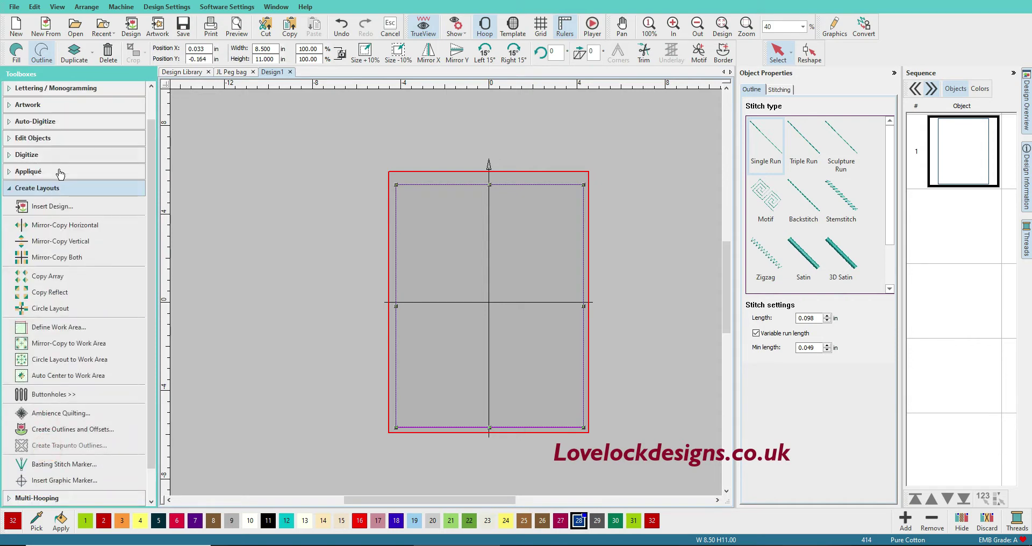
left_click(60, 376)
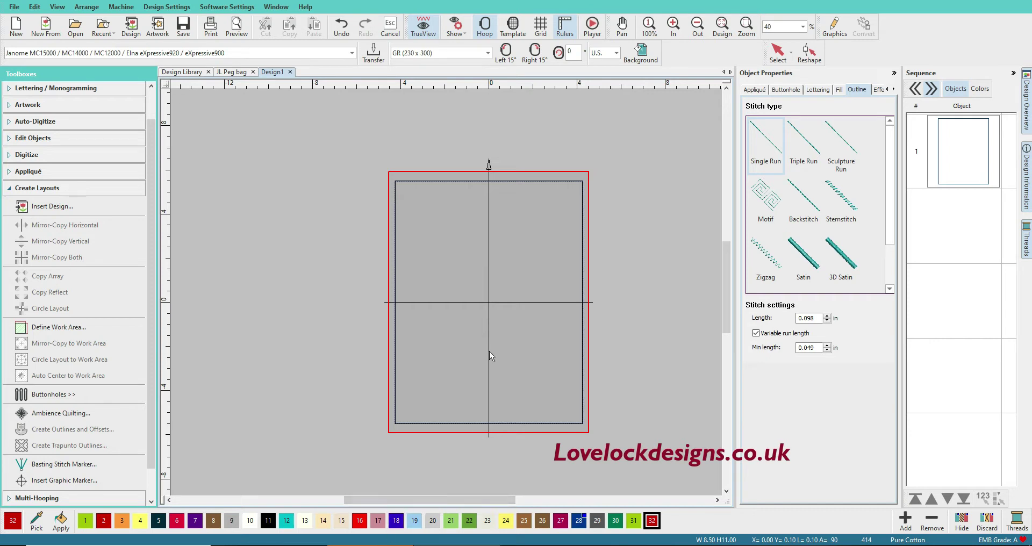
- Zoom to fit and place two horizontal guides across the upper part of the outline
key("0")
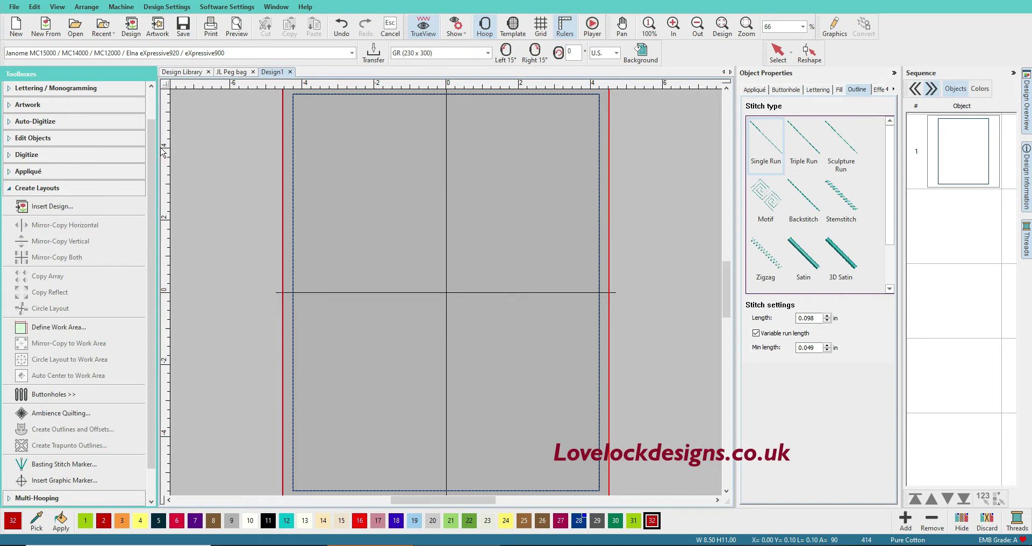
left_click(166, 148)
left_click(169, 189)
- Zoom in on the vertical ruler and drag the upper guide onto its exact ruler mark
scroll(258, 187, "up", 5)
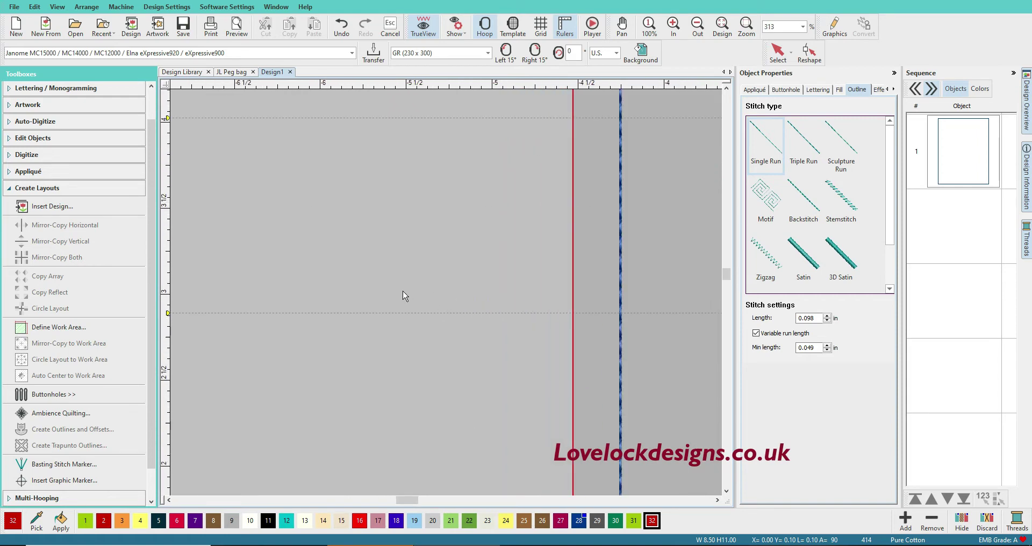
scroll(446, 294, "up", 1)
scroll(447, 294, "up", 1)
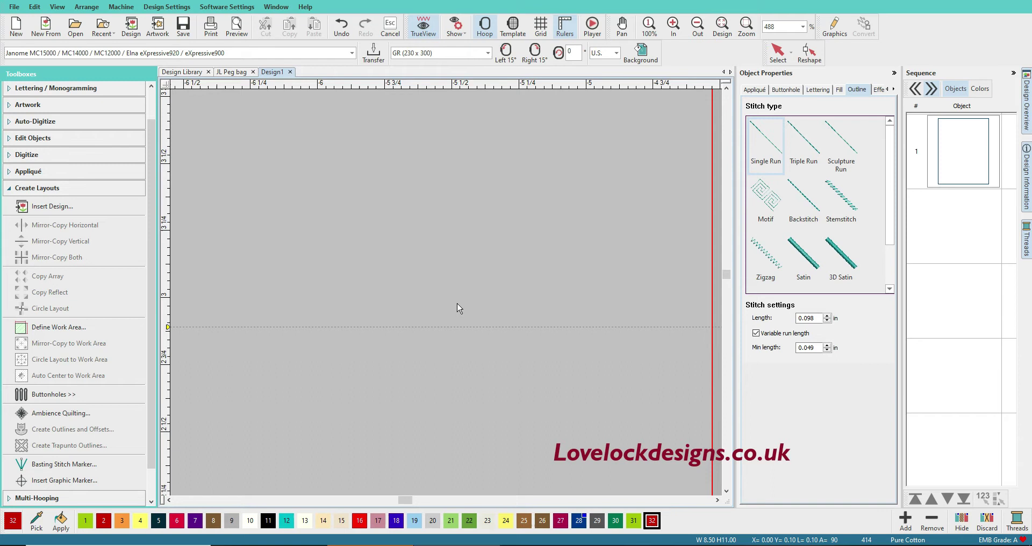
scroll(445, 298, "down", 1)
scroll(445, 298, "down", 2)
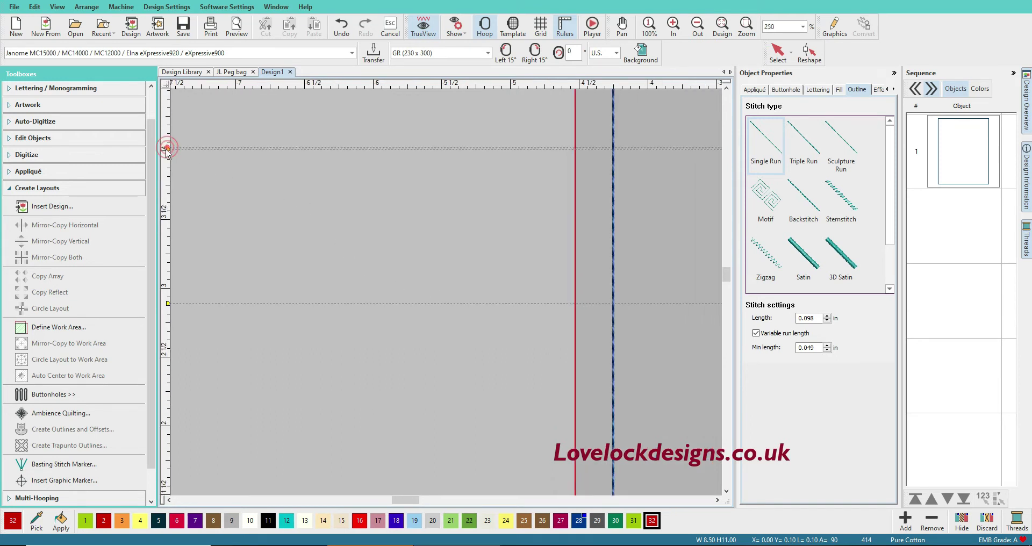
left_click_drag(167, 149, 165, 153)
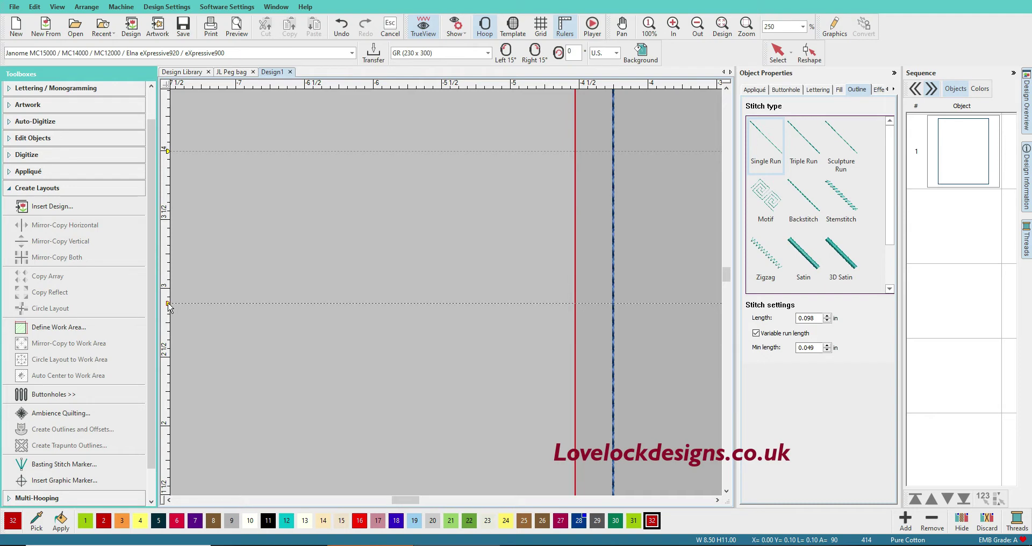
- Nudge the lower guide and measure its distance from the upper guide
left_click_drag(168, 305, 168, 299)
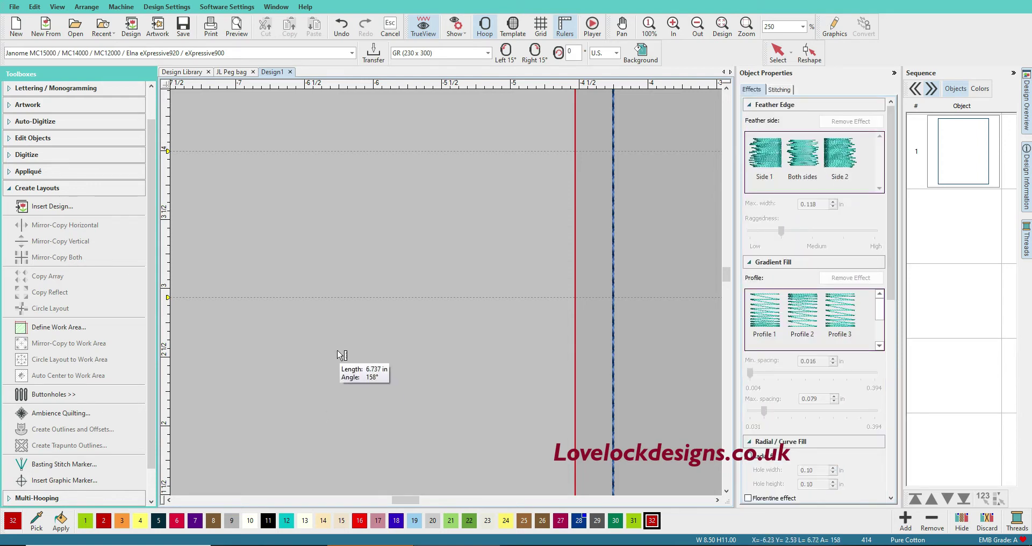
left_click(385, 151)
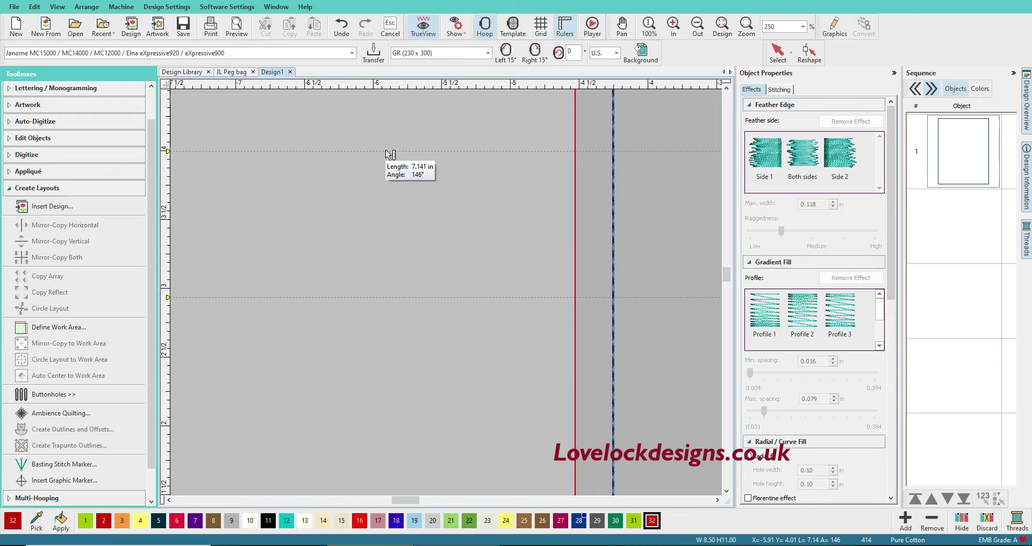
left_click_drag(385, 152, 386, 299)
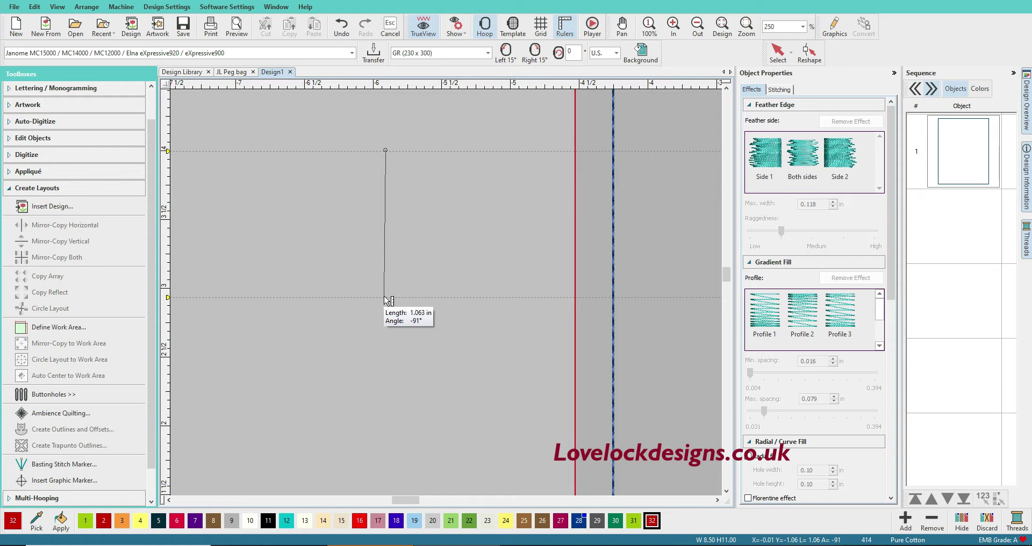
left_click_drag(385, 301, 384, 301)
left_click(385, 301)
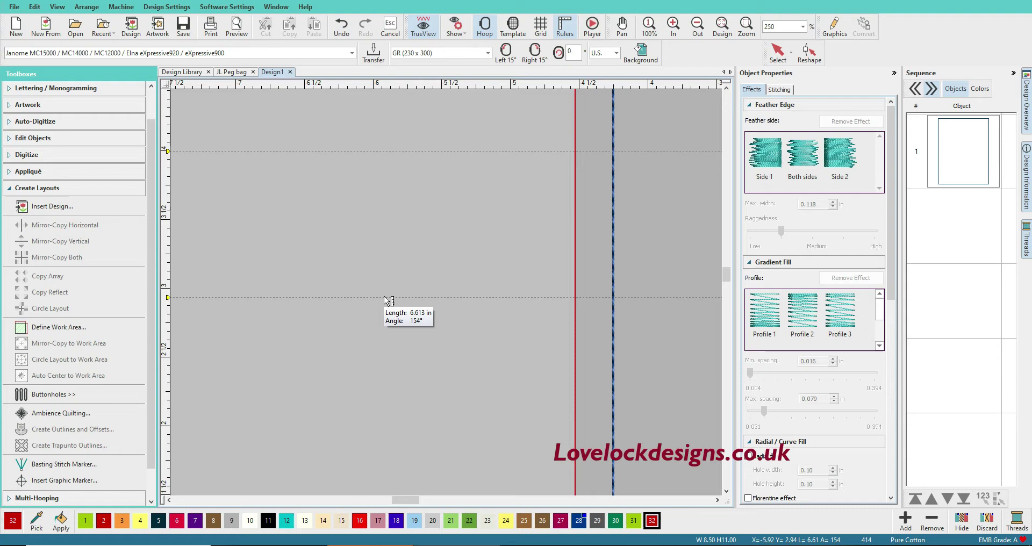
key("Escape")
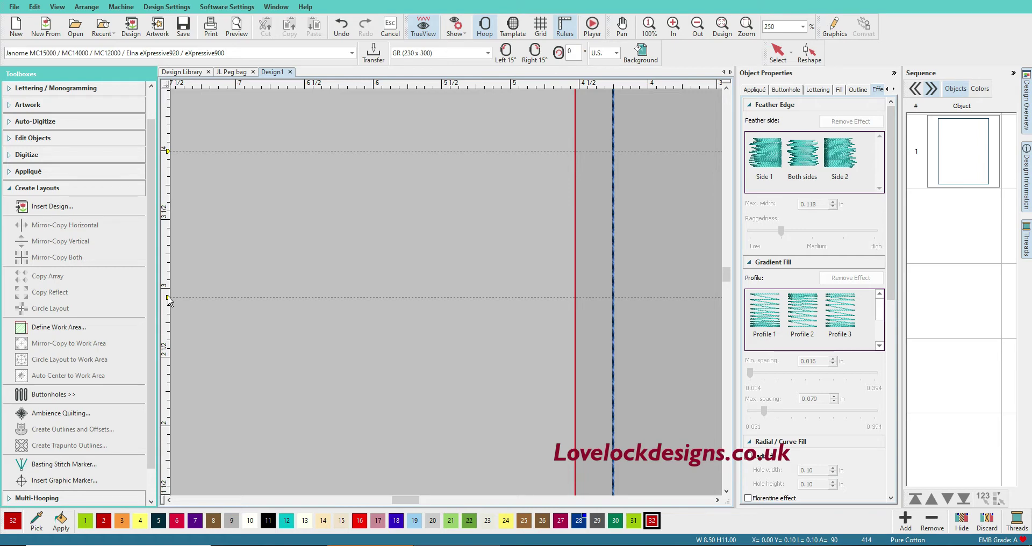
- Move the lower guide down until the gap measures about 1.125 in
left_click_drag(169, 298, 168, 307)
key("m")
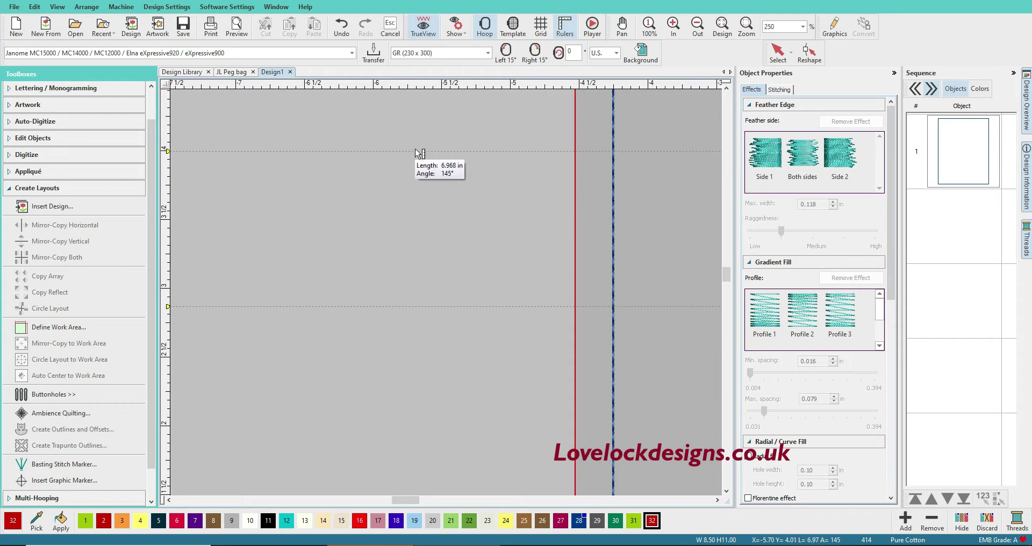
left_click_drag(415, 151, 416, 305)
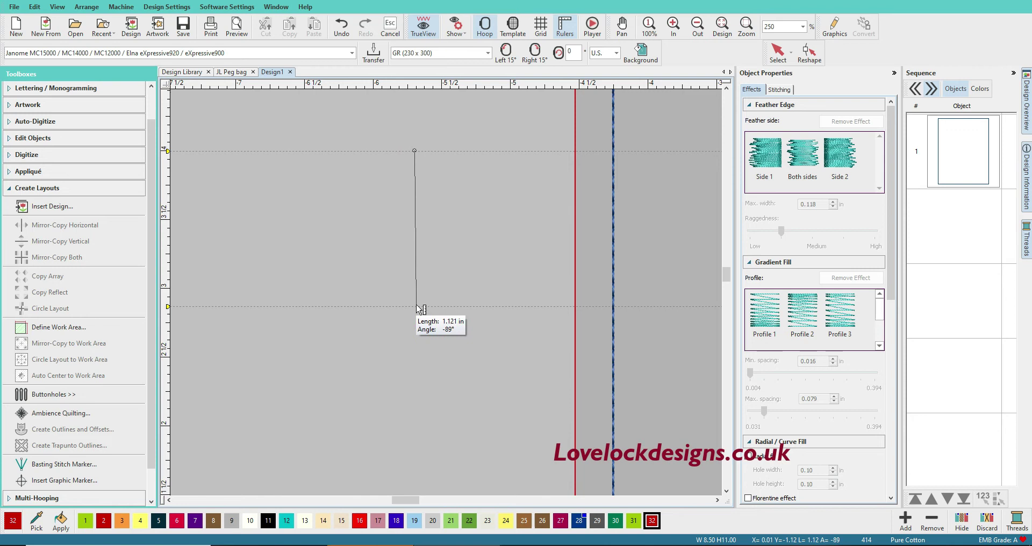
left_click_drag(417, 304, 414, 305)
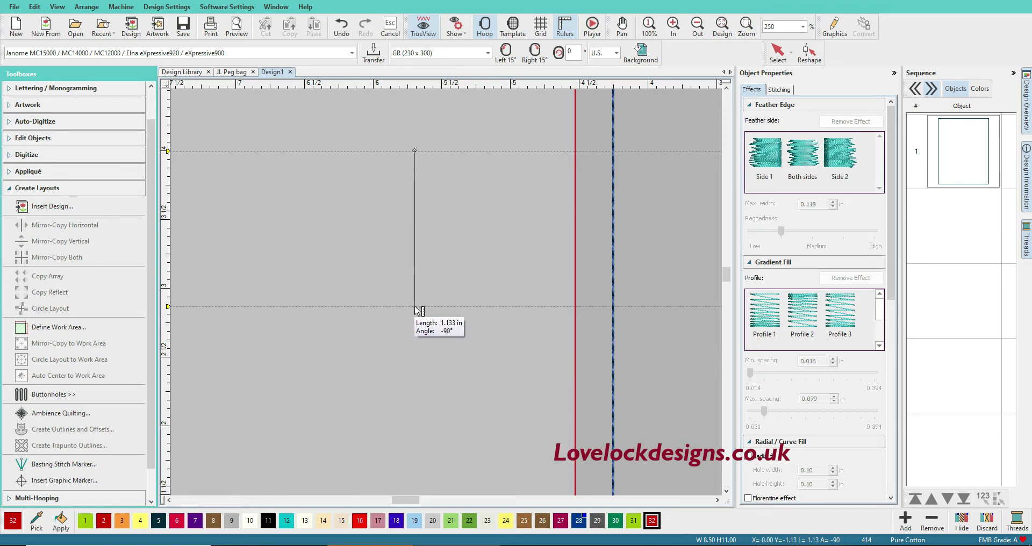
left_click_drag(414, 305, 413, 306)
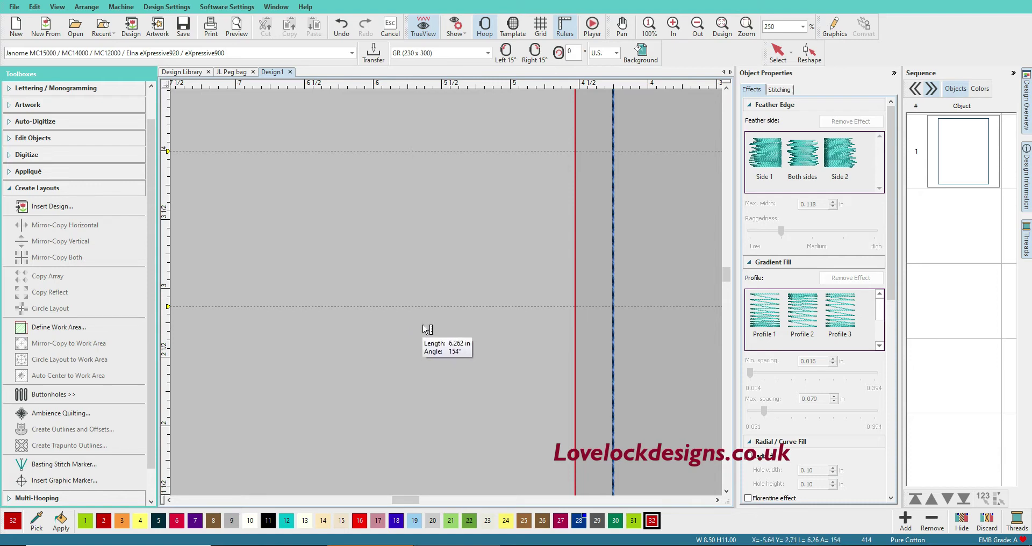
scroll(452, 291, "down", 2)
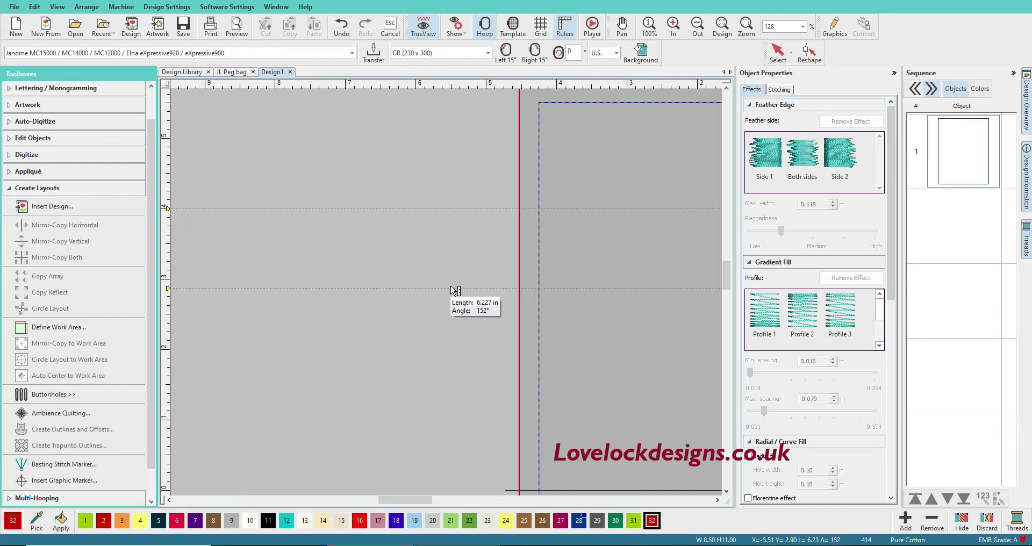
scroll(452, 291, "down", 1)
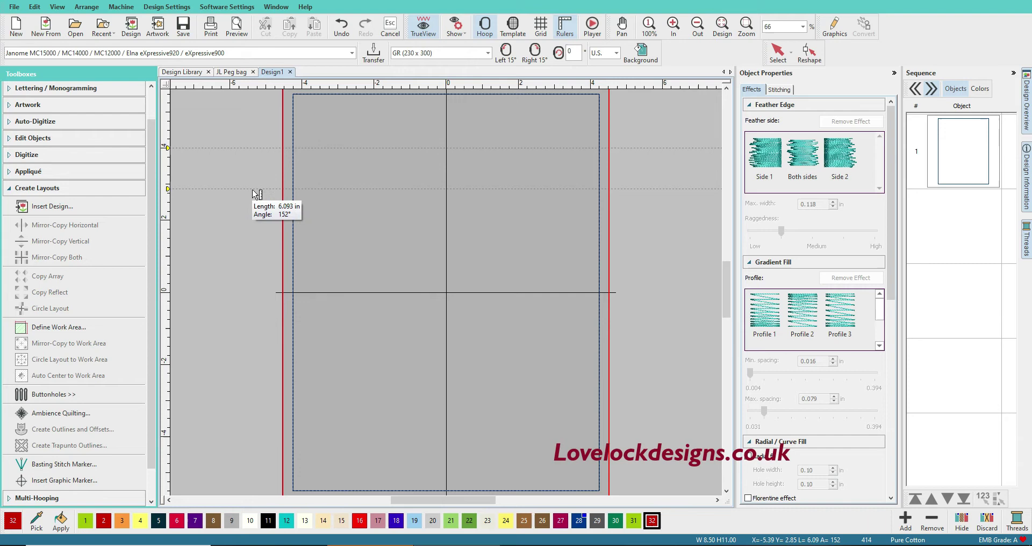
key("Escape")
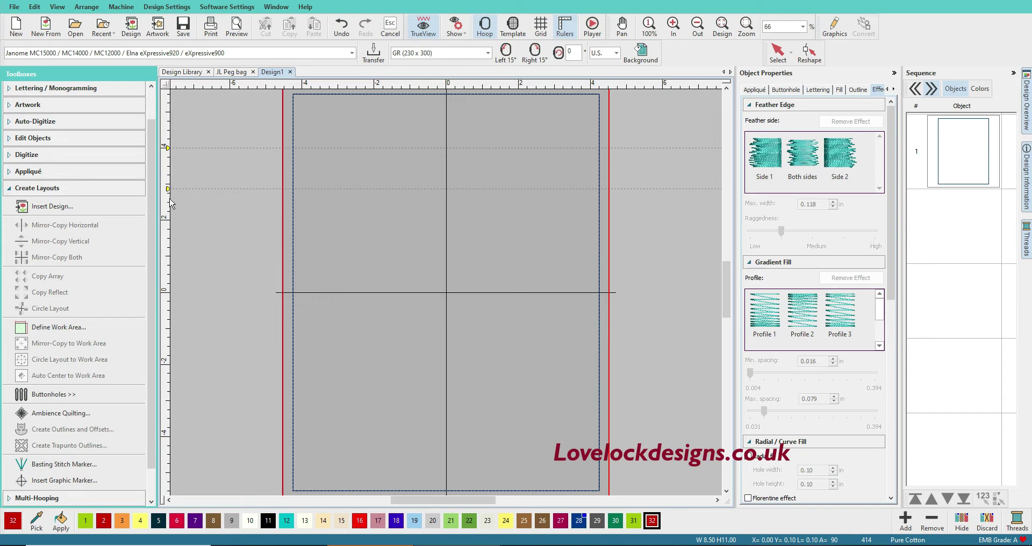
- Add two more horizontal guides near the top and drag them into position
left_click(168, 164)
left_click(168, 173)
left_click(168, 163)
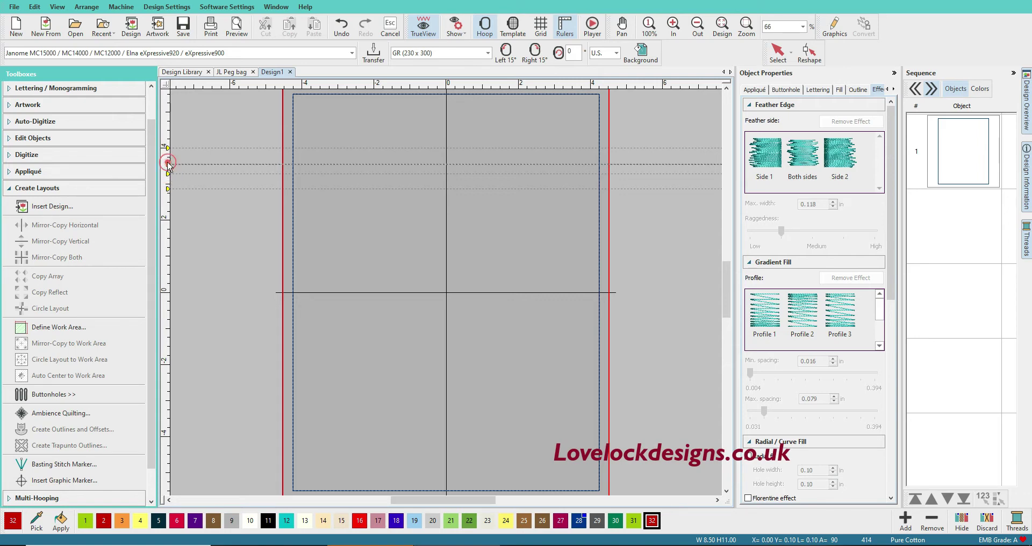
left_click_drag(168, 164, 169, 159)
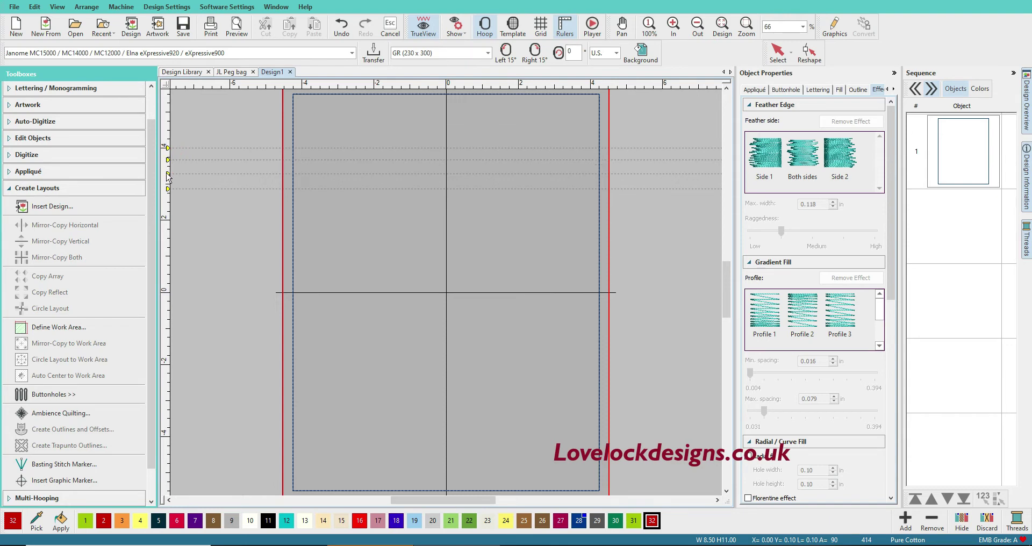
left_click_drag(168, 173, 168, 180)
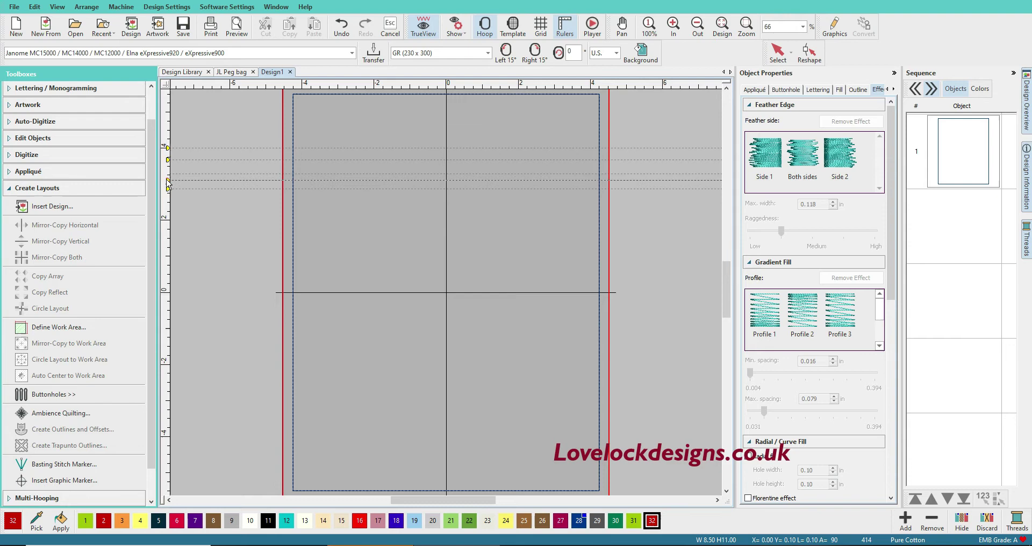
left_click_drag(168, 180, 167, 179)
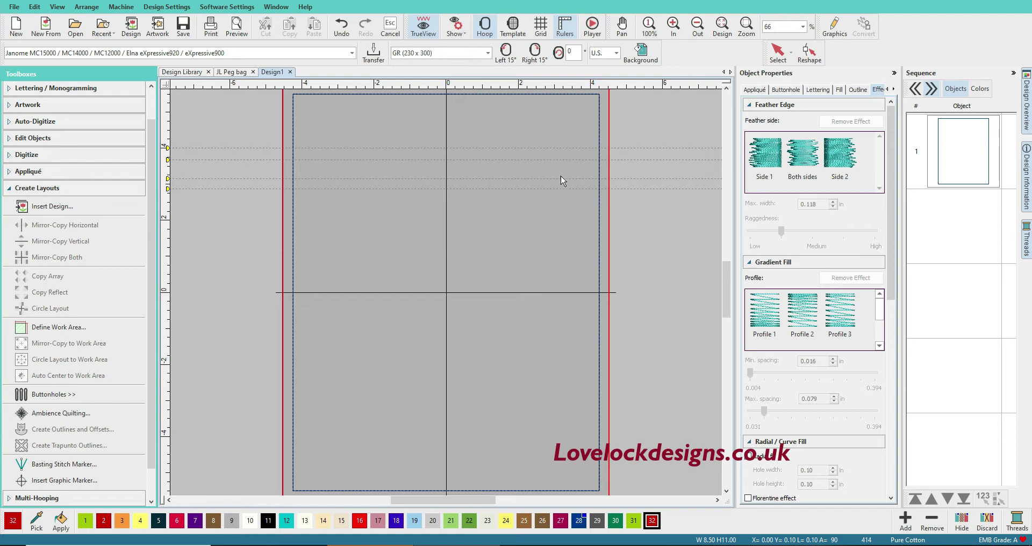
- Measure the gaps below the top guide and distances across the template
left_click(549, 220)
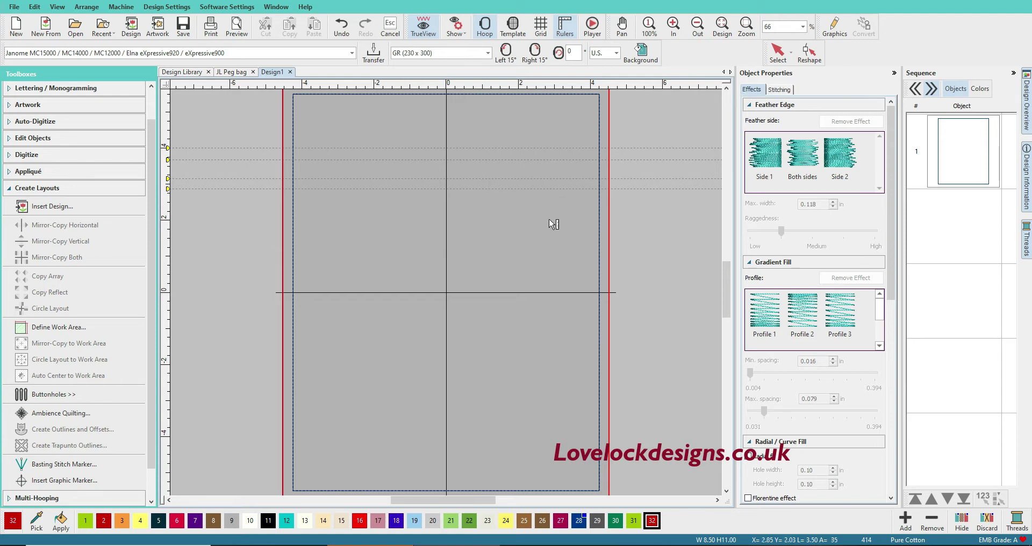
left_click_drag(525, 159, 523, 186)
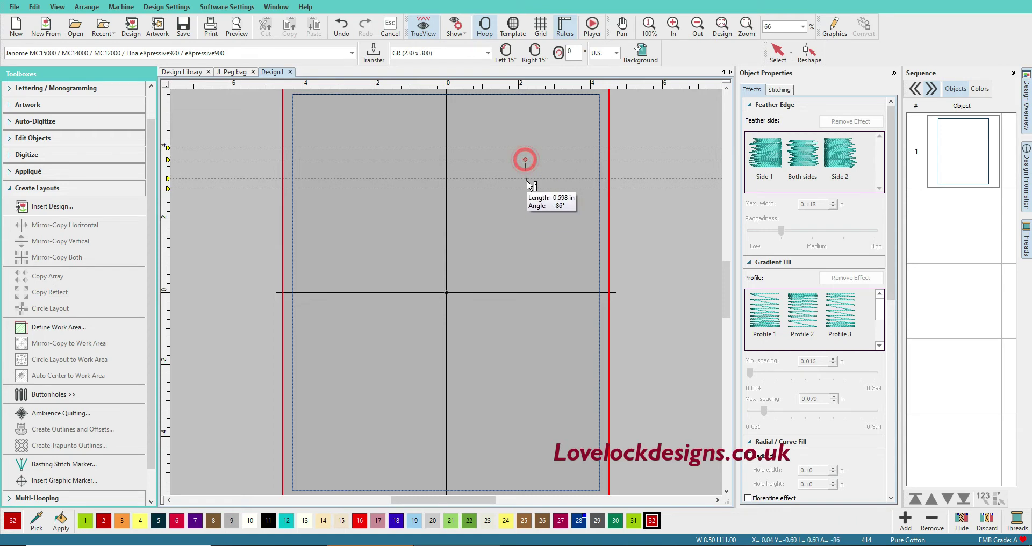
left_click_drag(523, 185, 524, 160)
left_click(525, 179)
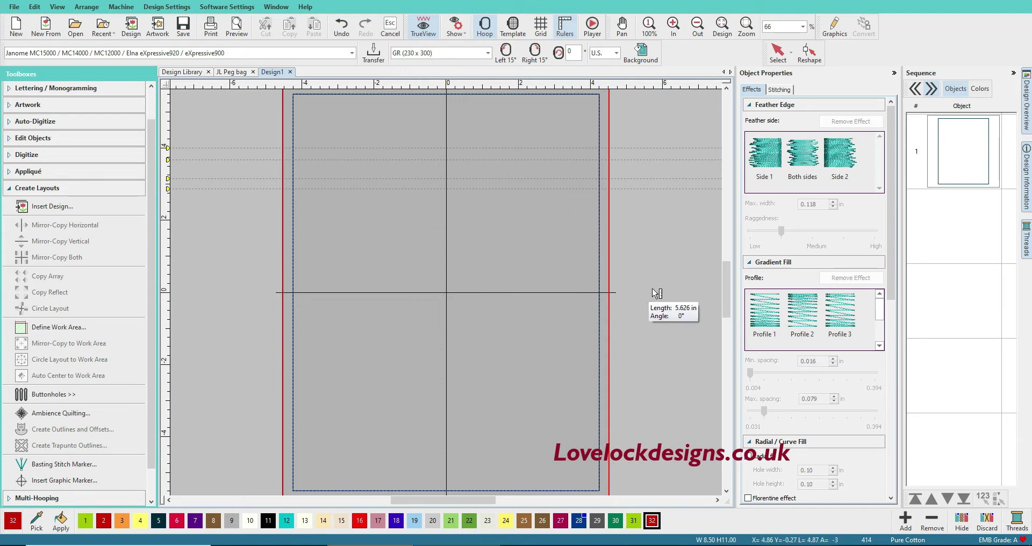
mouse_move(526, 164)
left_mouse_down()
mouse_move(678, 296)
mouse_move(580, 285)
left_mouse_up()
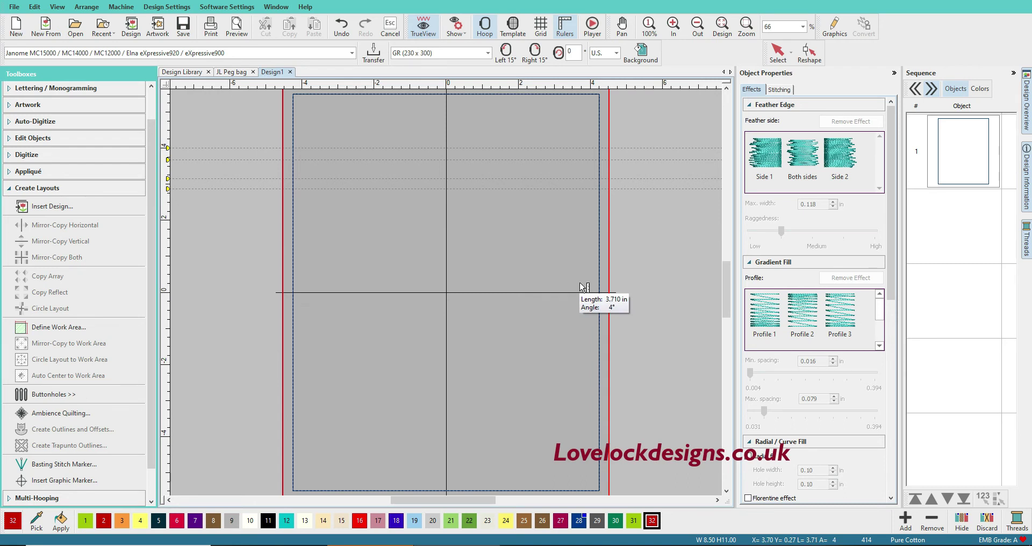
left_click_drag(580, 284, 524, 229)
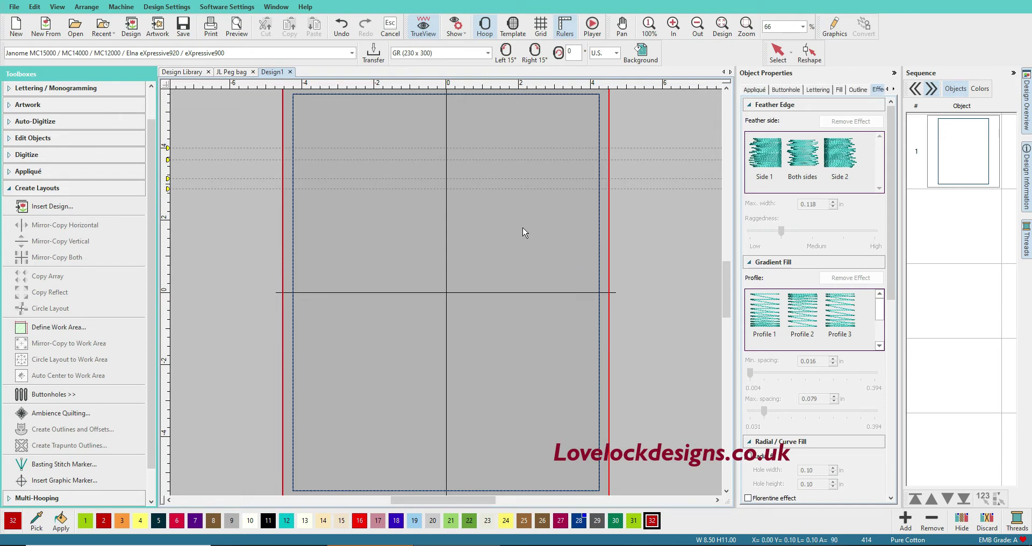
- Choose Digitize Open Shape with thread colour 28 and zoom into the template's top-left corner
left_click(51, 156)
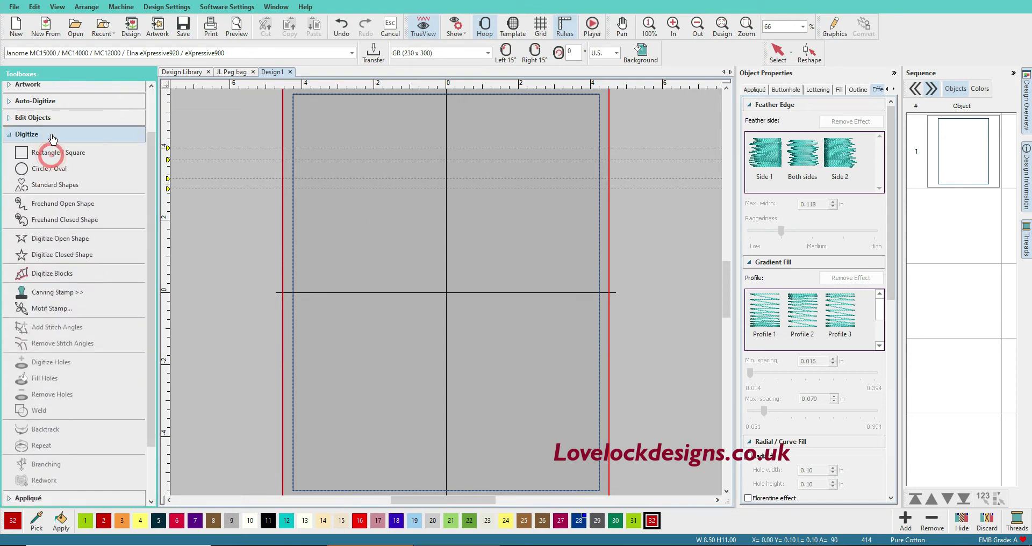
left_click(42, 238)
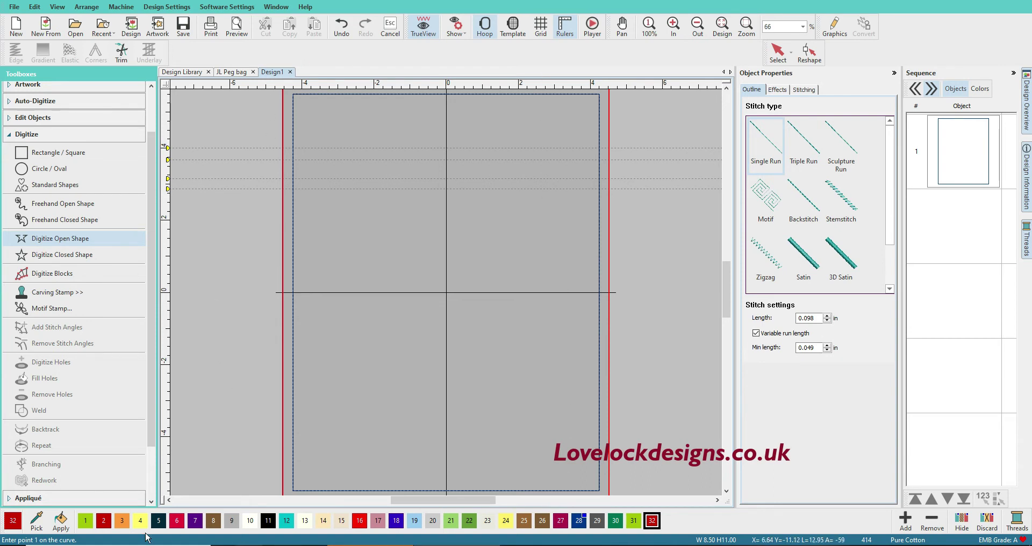
left_click(579, 520)
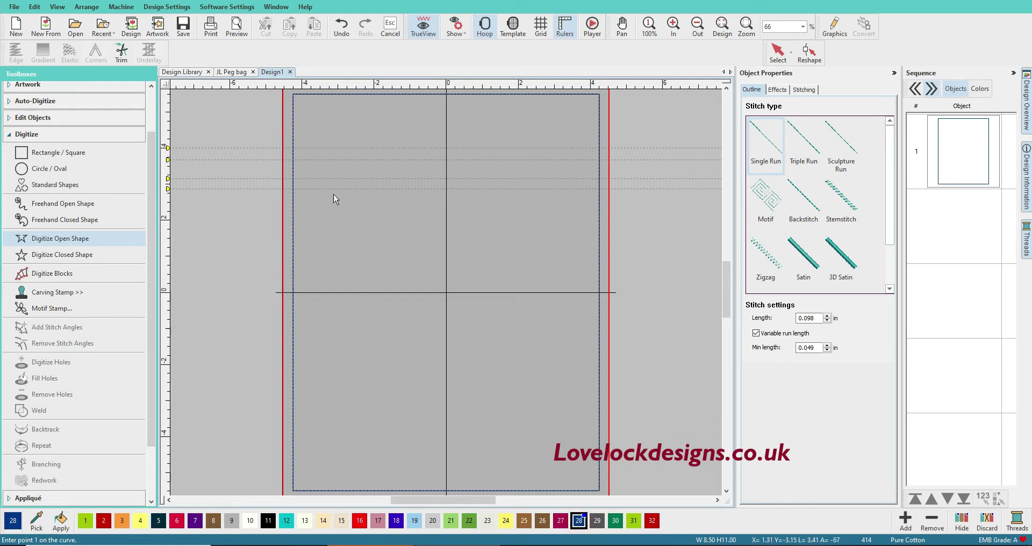
key("z")
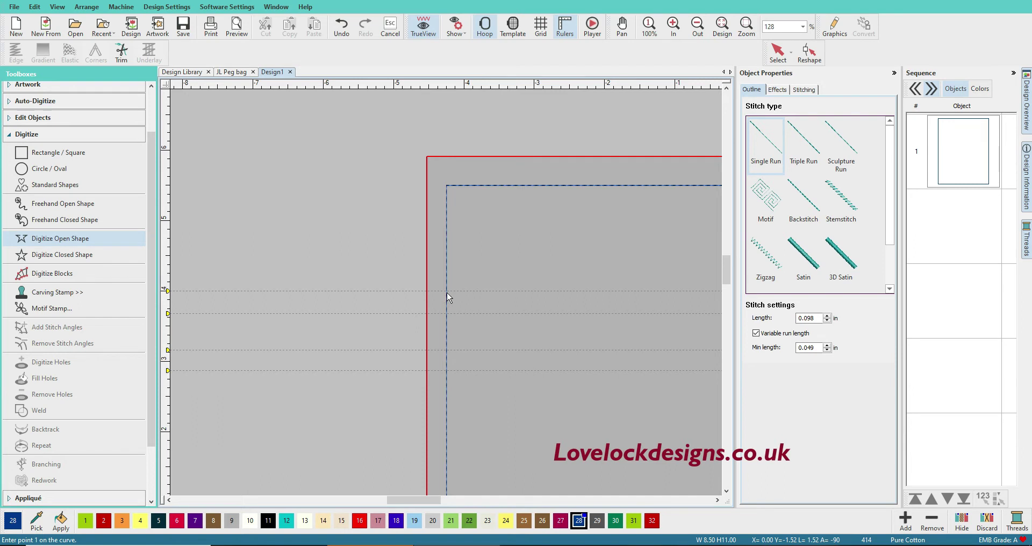
- Trace a four-point navy line along the outer pair of upper guides across the width
left_click(448, 297)
scroll(643, 301, "right", 1)
scroll(647, 279, "right", 1)
scroll(649, 296, "right", 1)
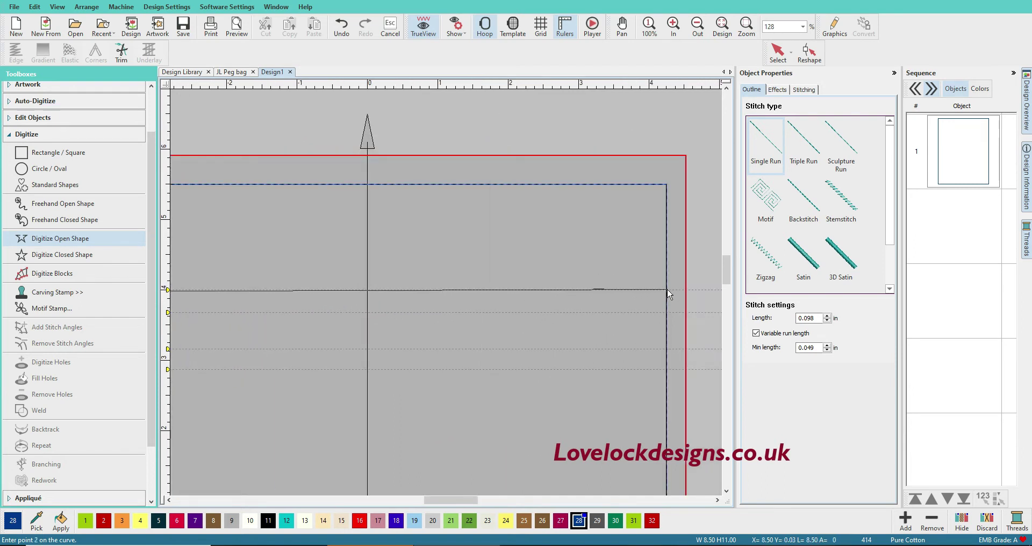
left_click(665, 290)
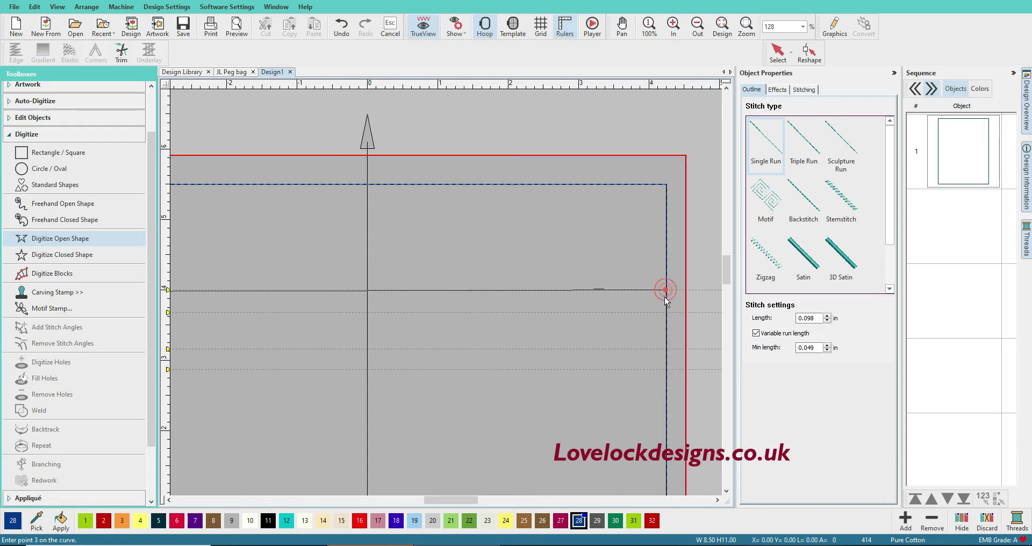
left_click(667, 372)
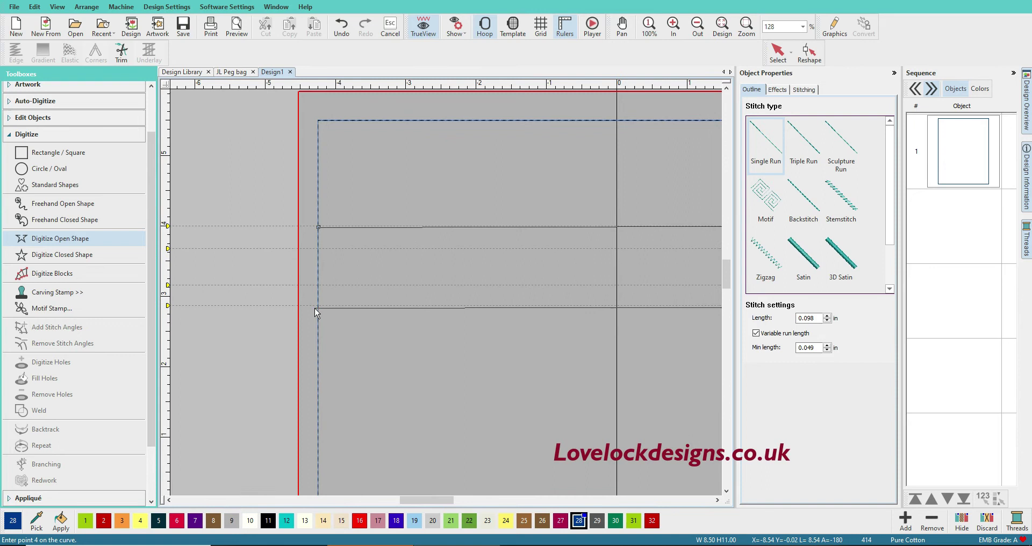
left_click(318, 307)
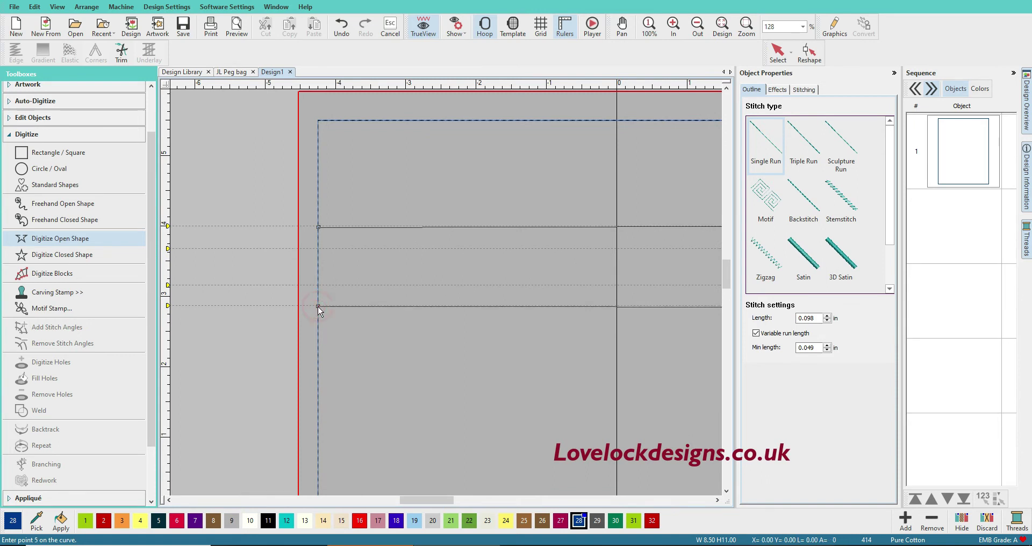
key("Return")
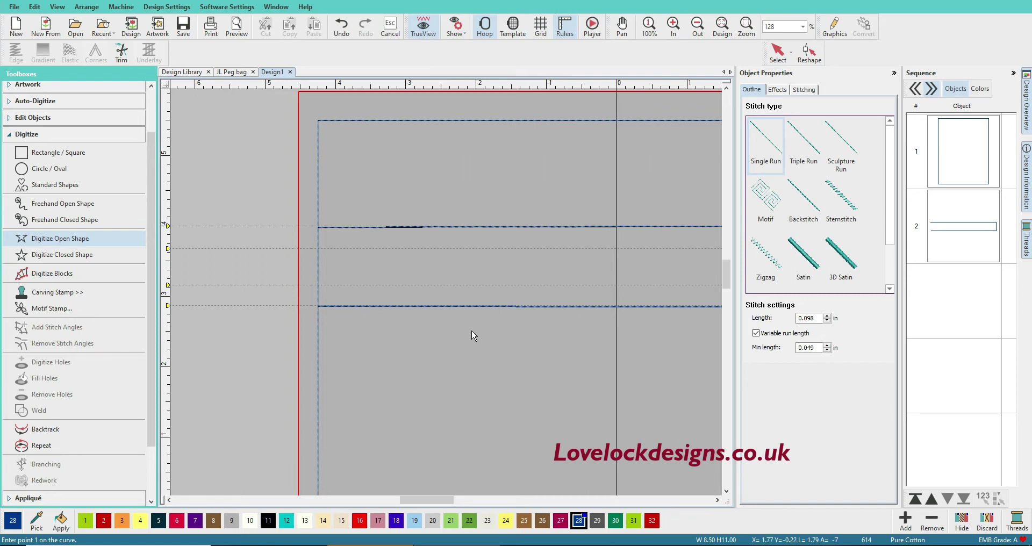
- Trace a four-point red (colour 32) line along the inner pair of upper guides
left_click(652, 521)
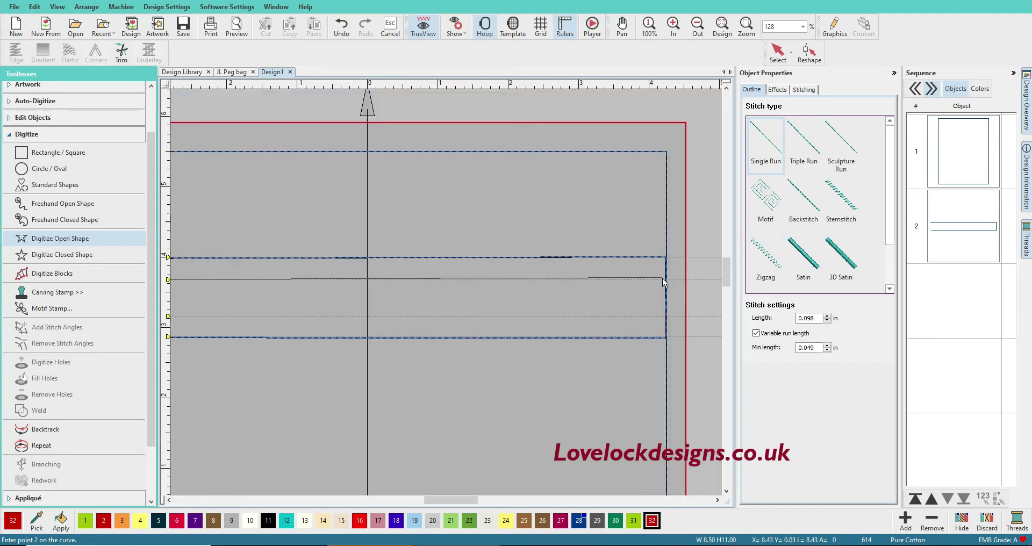
left_click(665, 279)
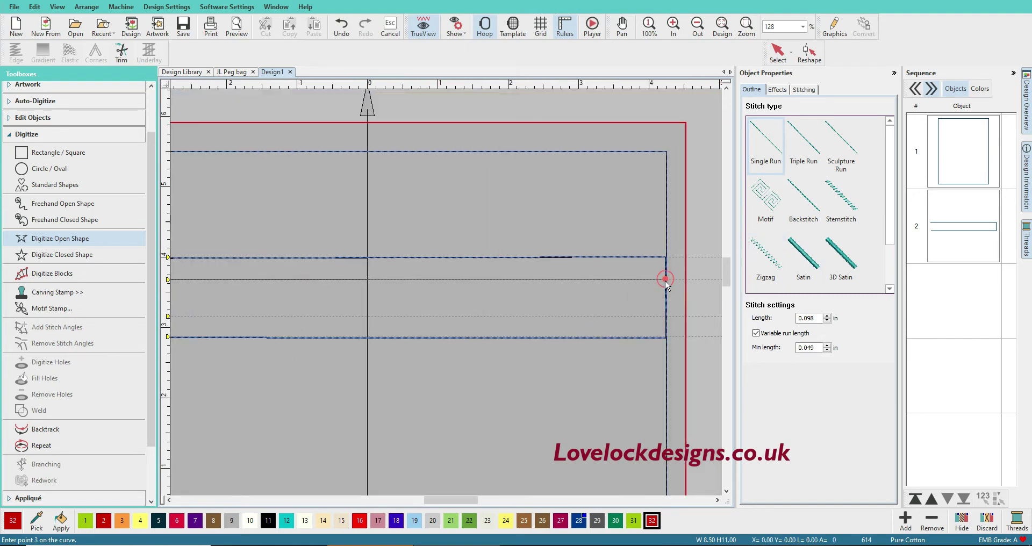
left_click(667, 319)
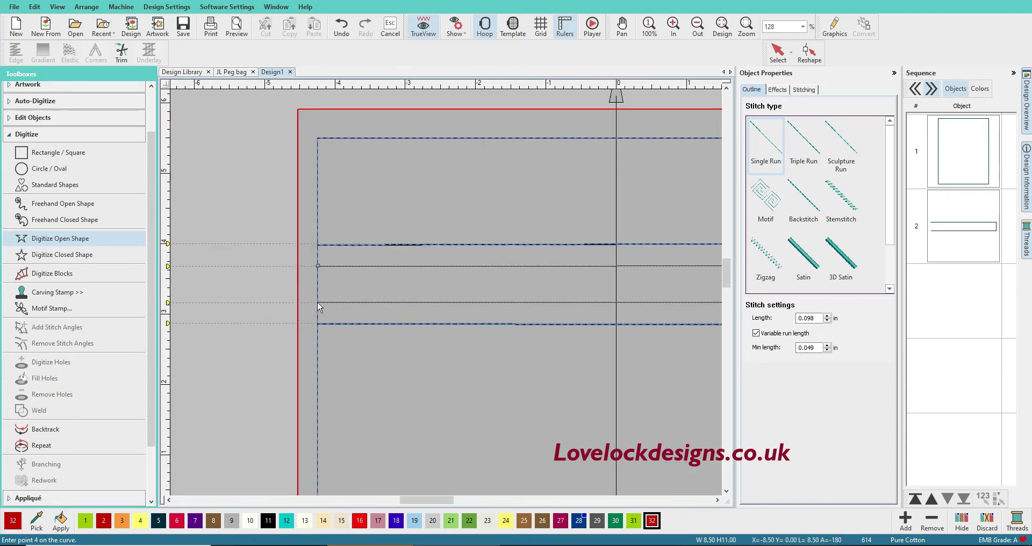
left_click(317, 302)
key("Return")
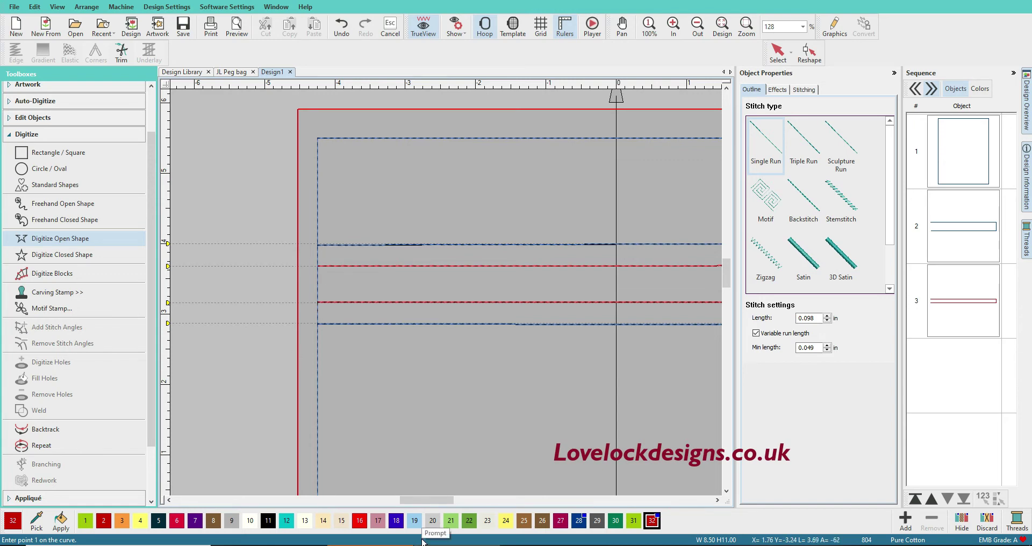
- Switch back to colour 28 and digitize a straight run line from the red line's left end
left_click(579, 521)
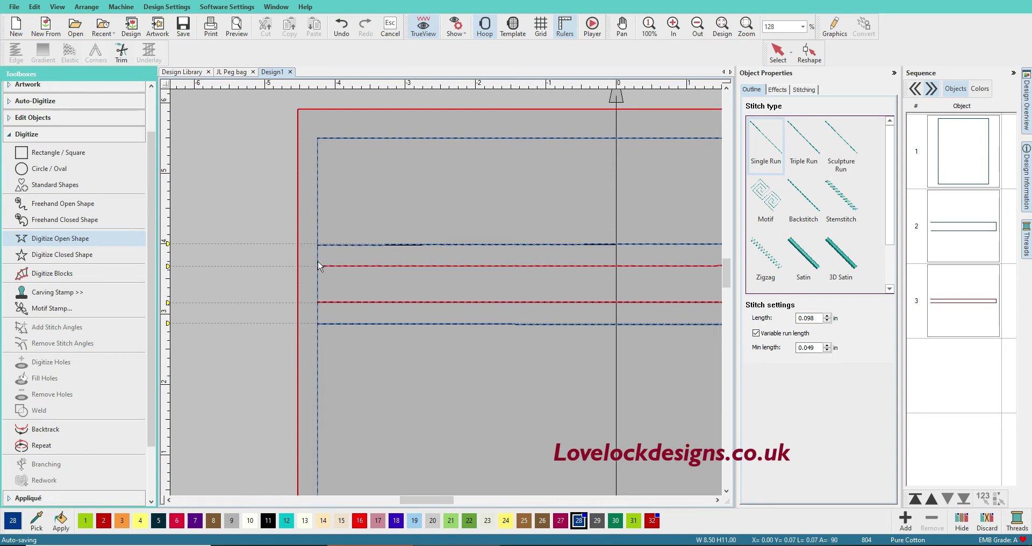
left_click(318, 262)
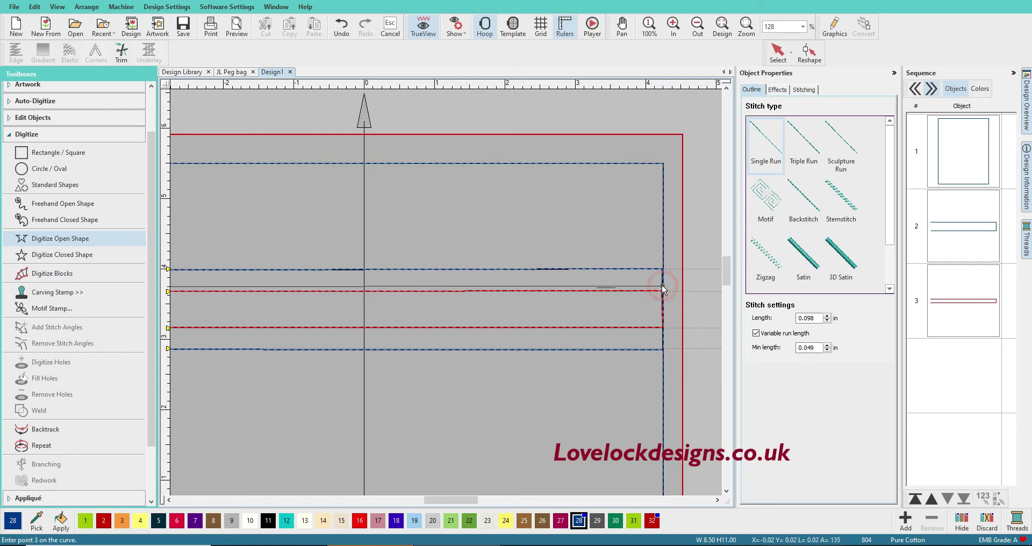
key("Return")
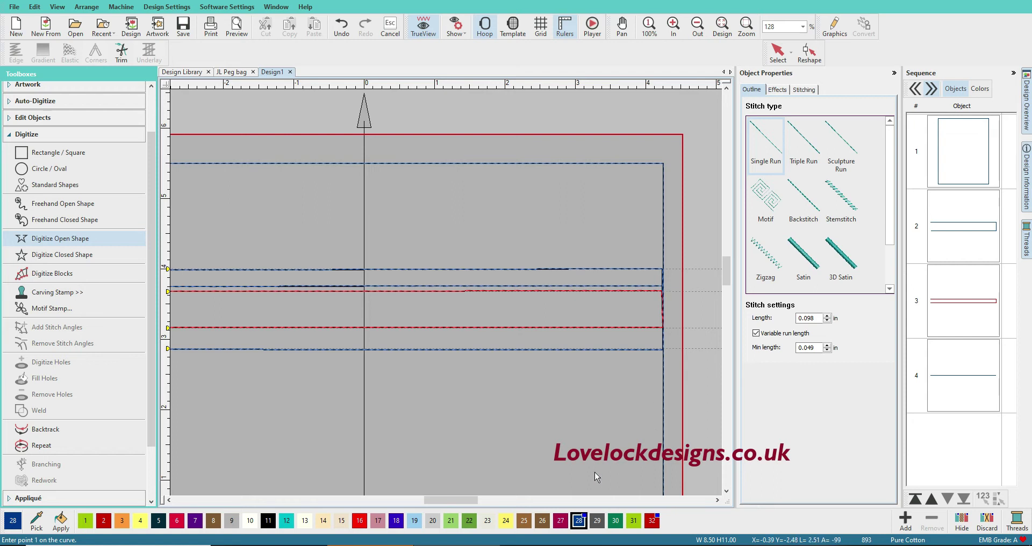
- Drop vertical guidelines from the top ruler at -4, -3, 3 and 4 inches
left_click_drag(444, 503, 450, 502)
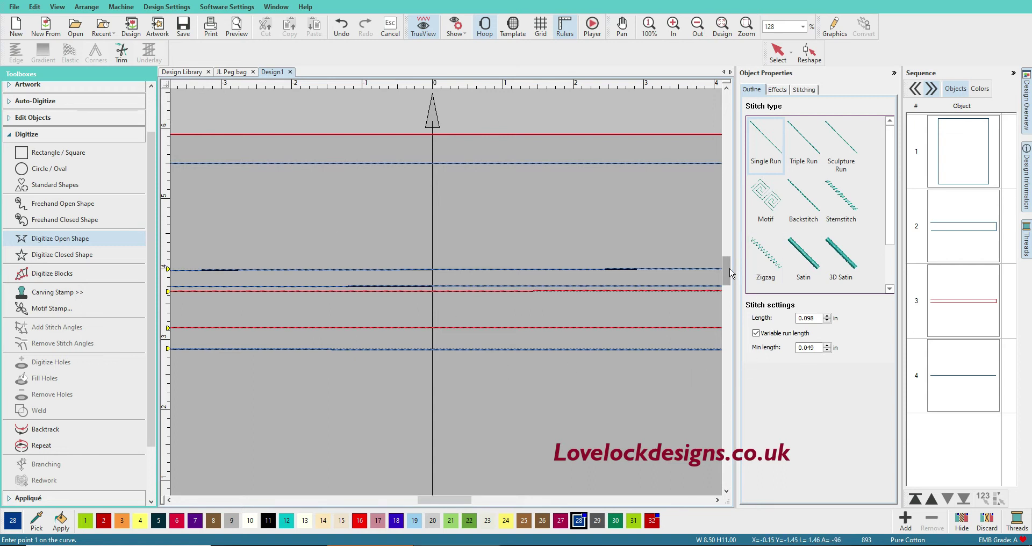
left_click_drag(726, 271, 731, 262)
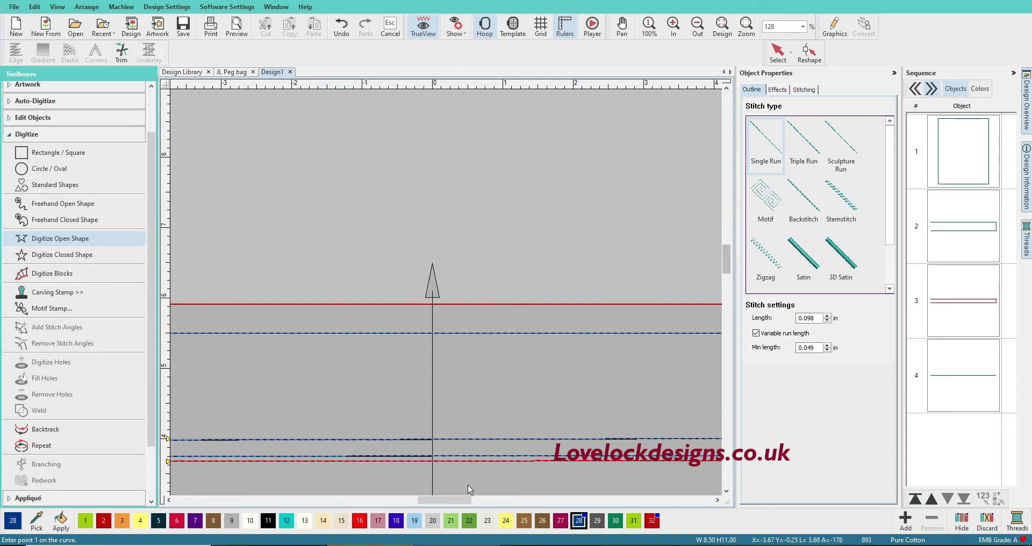
left_click_drag(454, 501, 437, 503)
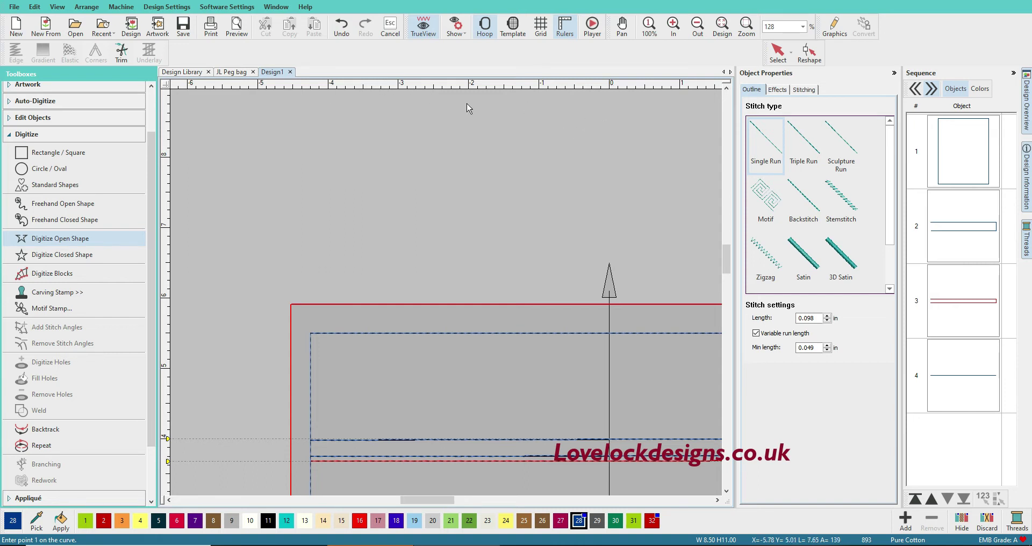
left_click(328, 86)
left_click(398, 86)
left_click(399, 84)
left_click_drag(424, 500, 474, 499)
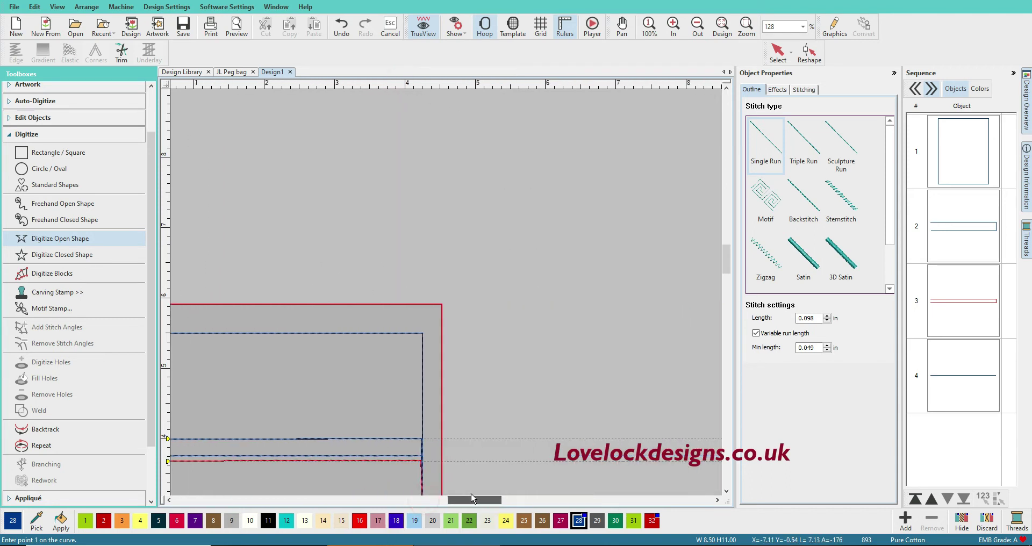
left_click(406, 85)
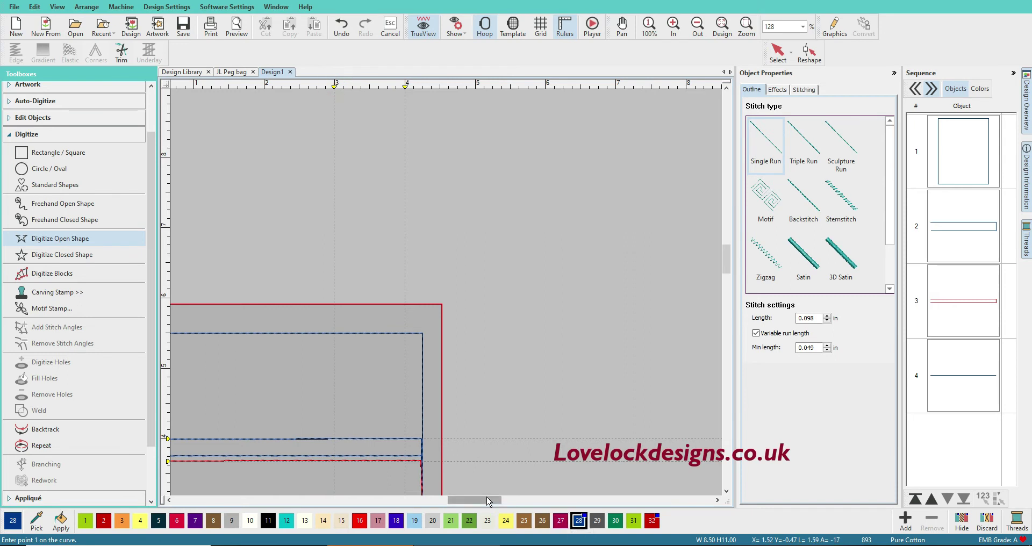
left_click_drag(487, 503, 442, 514)
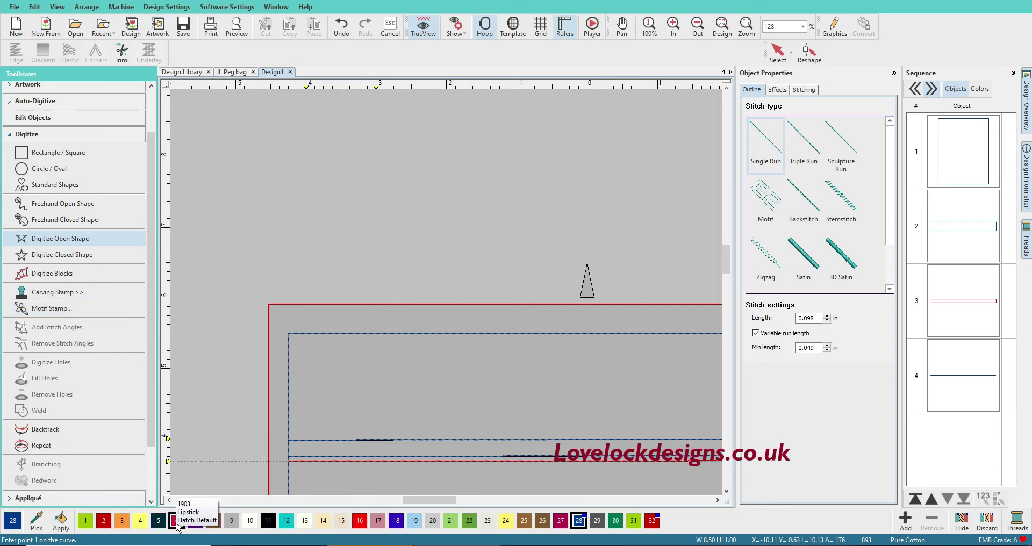
- In thread 32, digitize two short open-line runs on the top edge between each guide pair
left_click(652, 521)
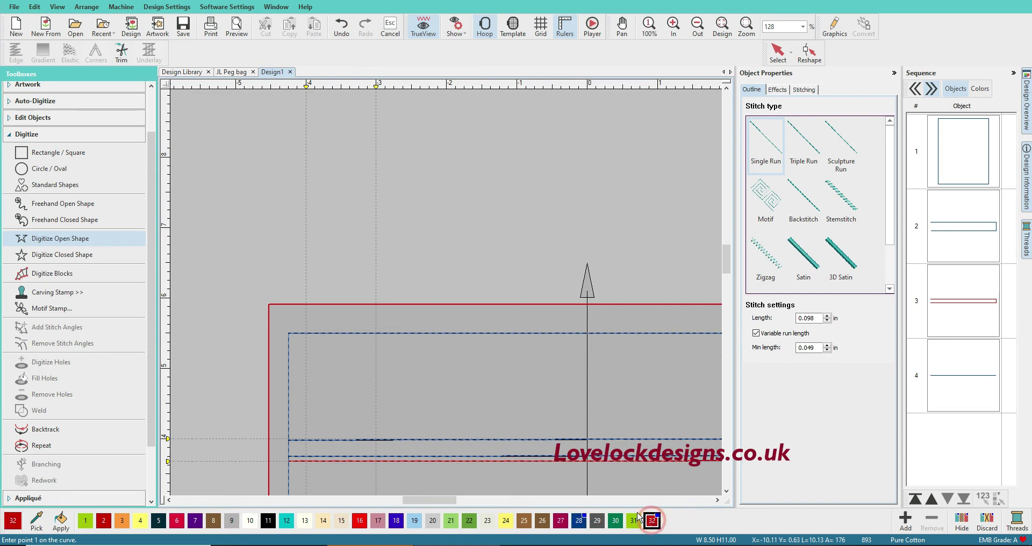
left_click(75, 240)
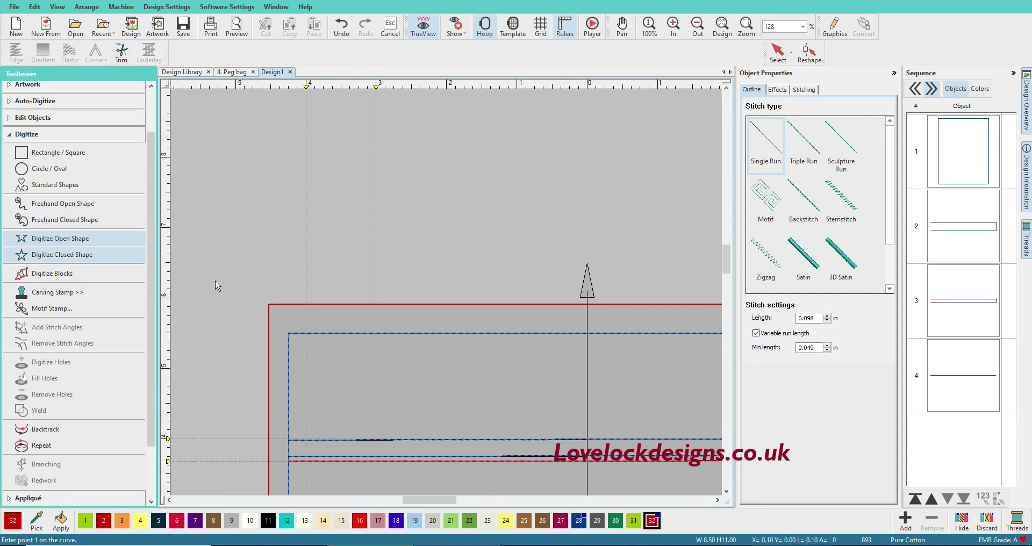
left_click(306, 333)
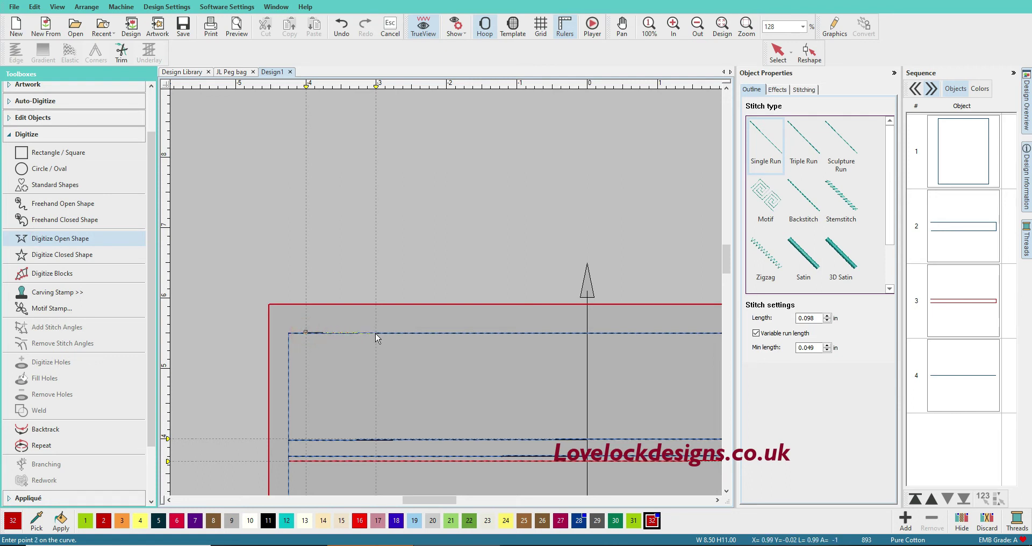
left_click(376, 334)
key("Return")
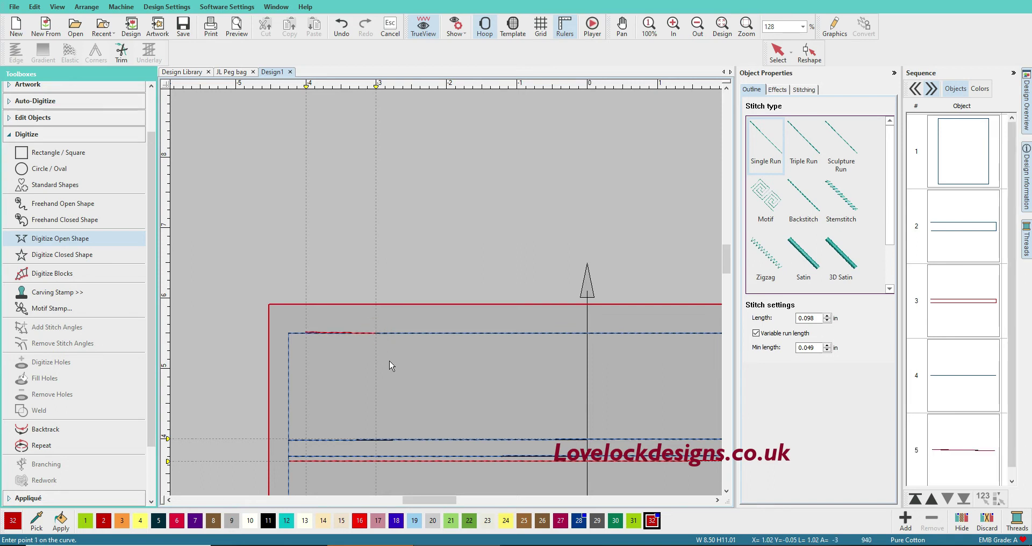
mouse_move(444, 500)
left_mouse_down()
mouse_move(467, 506)
mouse_move(455, 500)
left_mouse_up()
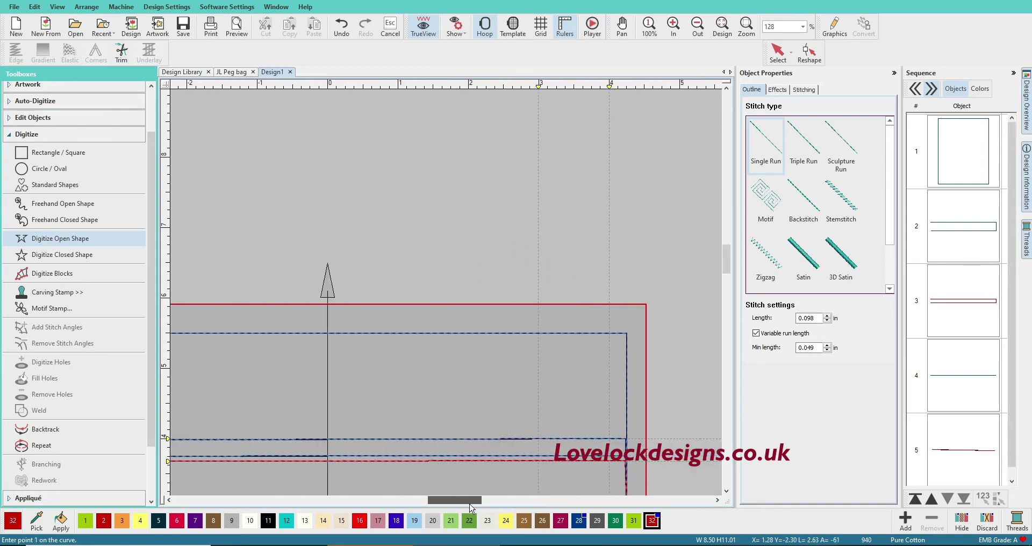
left_click(538, 331)
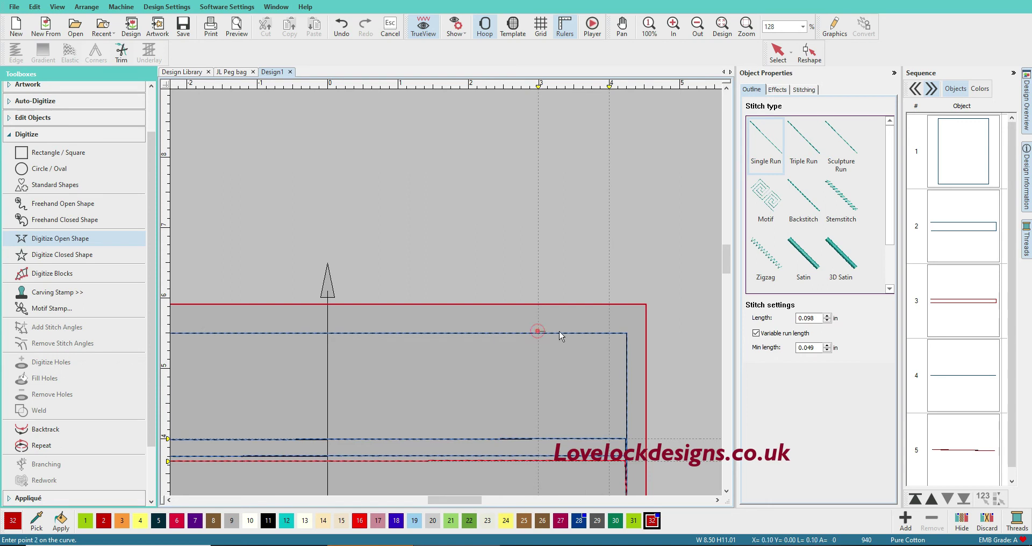
left_click(611, 336)
key("Return")
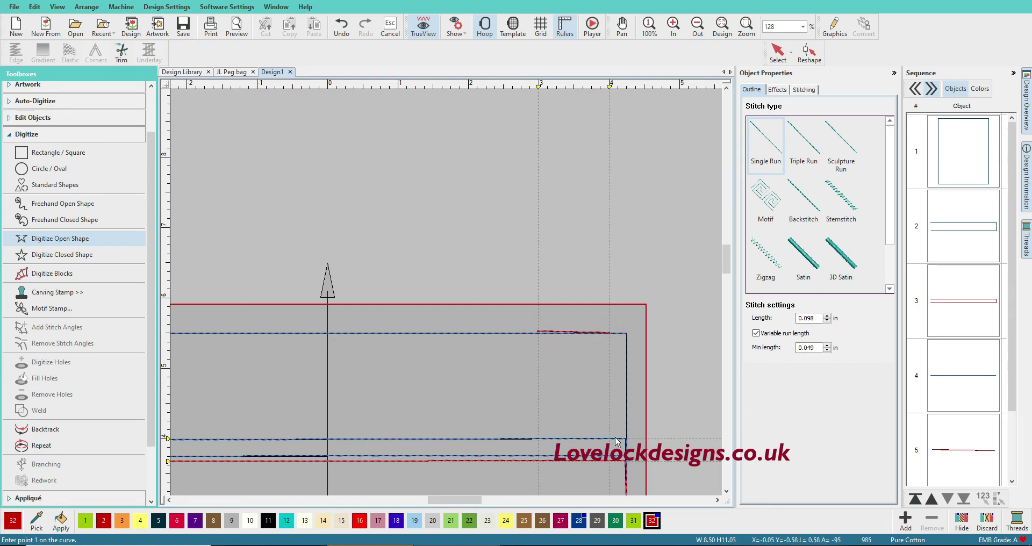
left_click_drag(726, 257, 726, 271)
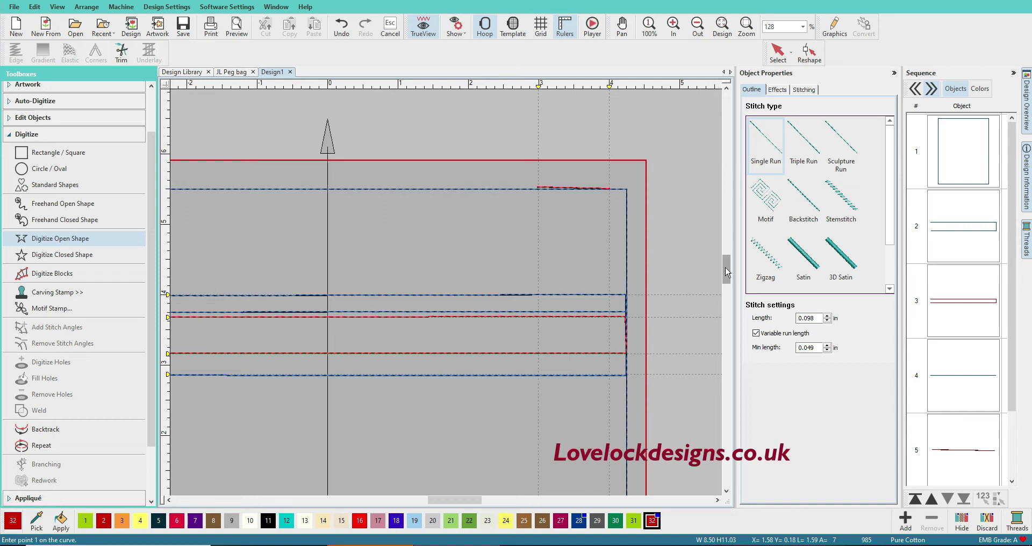
- Retrace the left top stretch with an open-line run in colour 22
left_click_drag(462, 499, 427, 503)
left_click(469, 524)
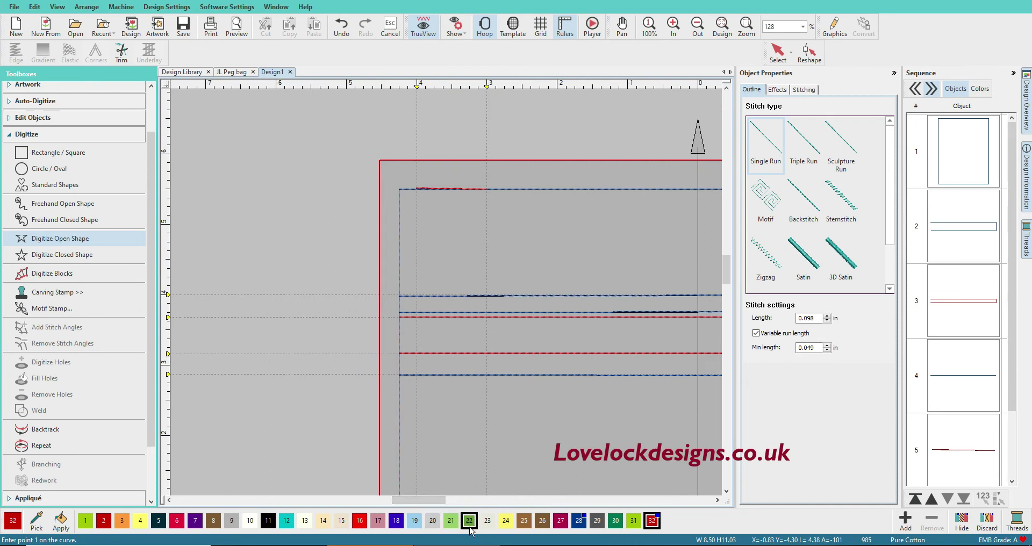
left_click(417, 188)
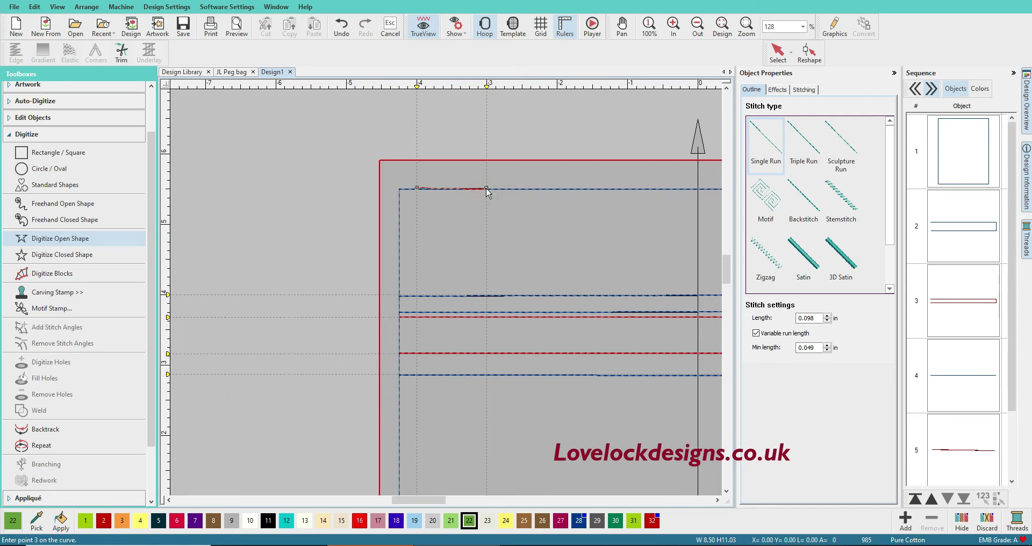
key("Return")
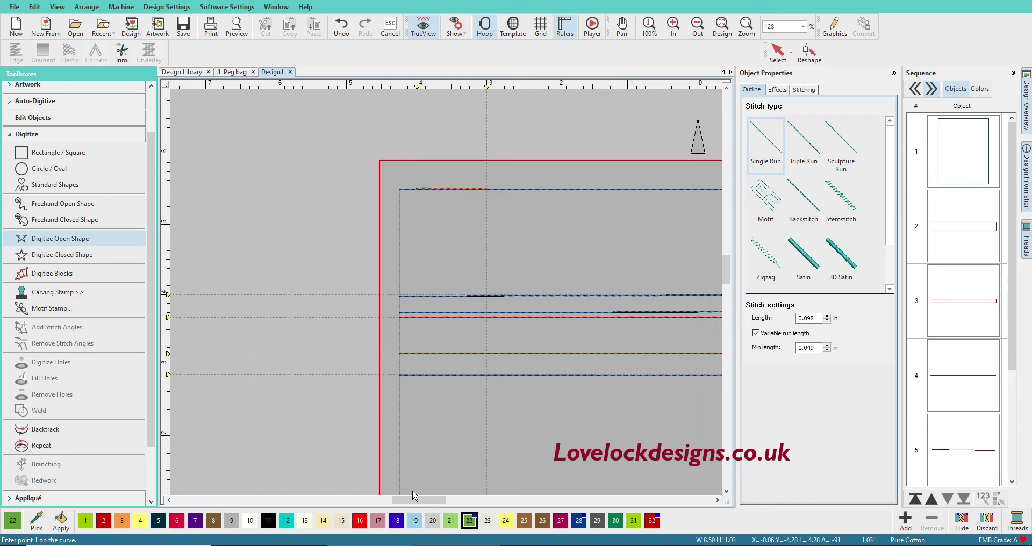
- Retrace the right top stretch between the 3- and 4-inch guides in colour 12
left_click_drag(412, 501, 457, 501)
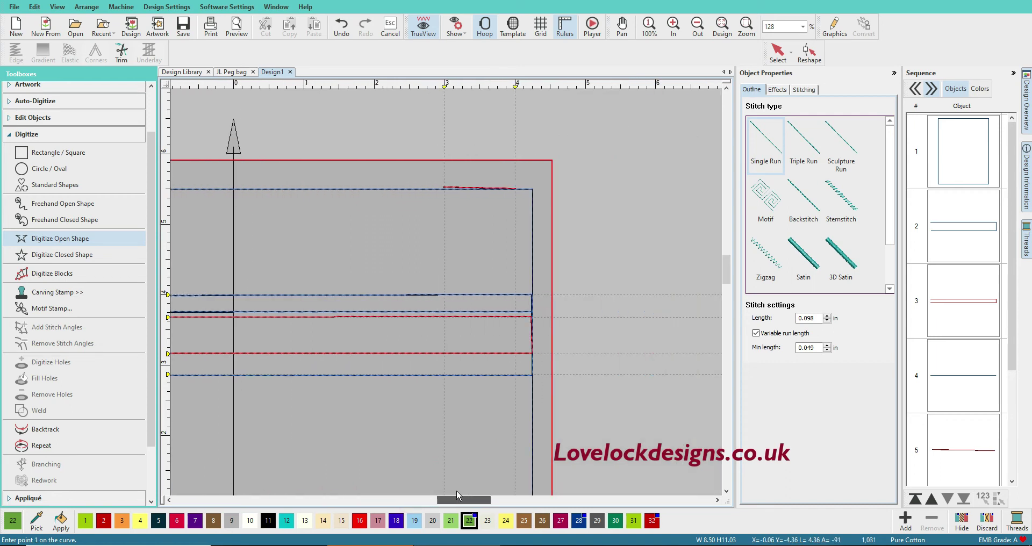
left_click(286, 522)
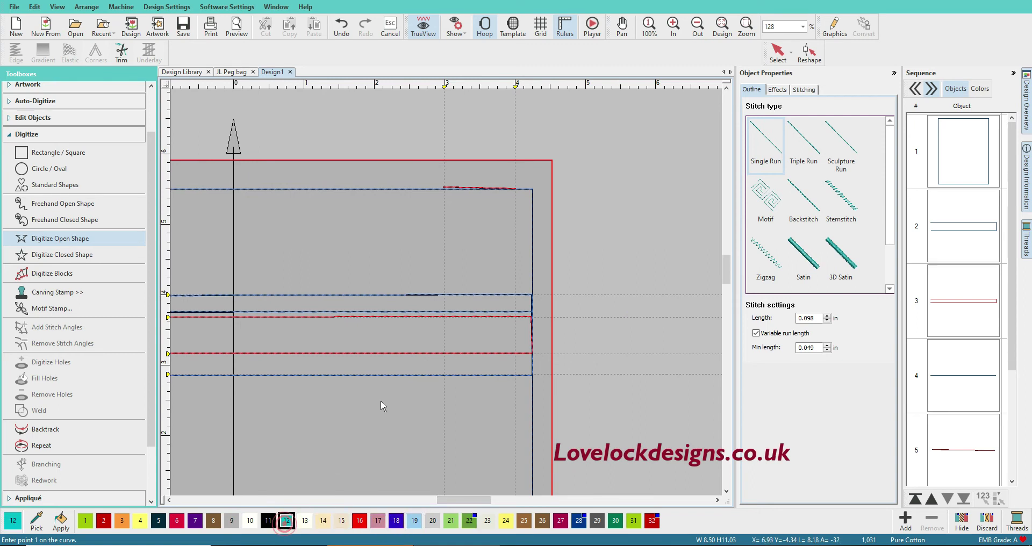
left_click(443, 189)
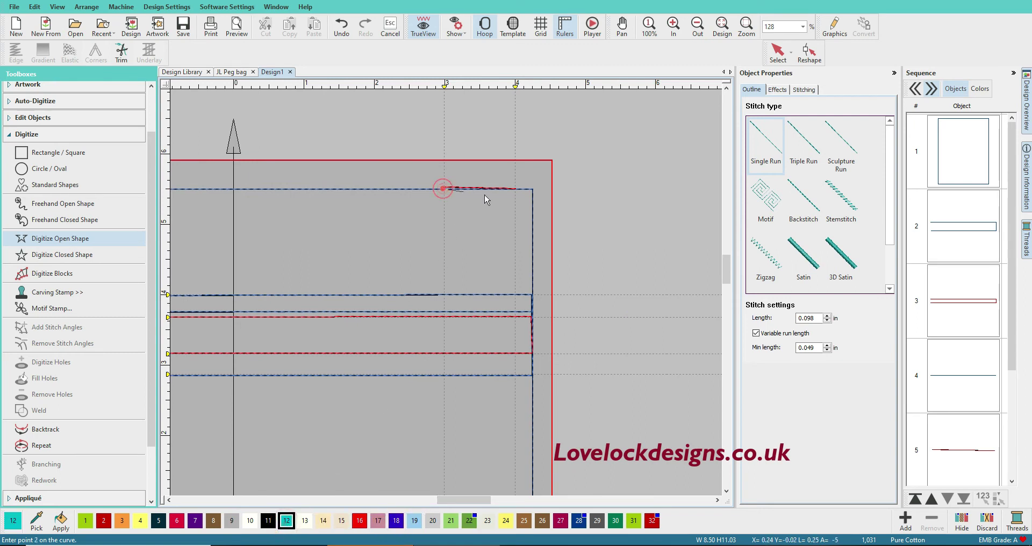
left_click(516, 190)
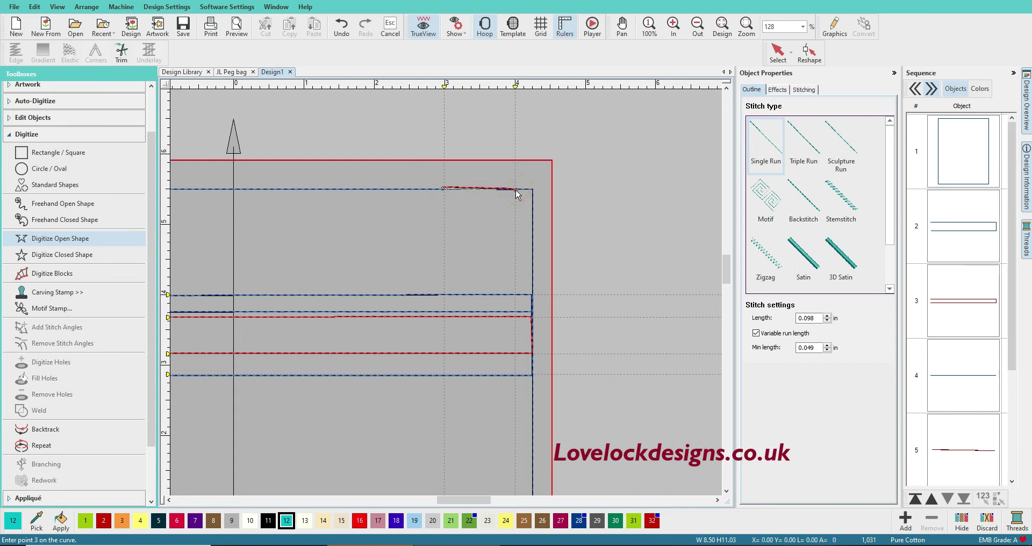
key("Return")
left_click_drag(469, 504, 449, 503)
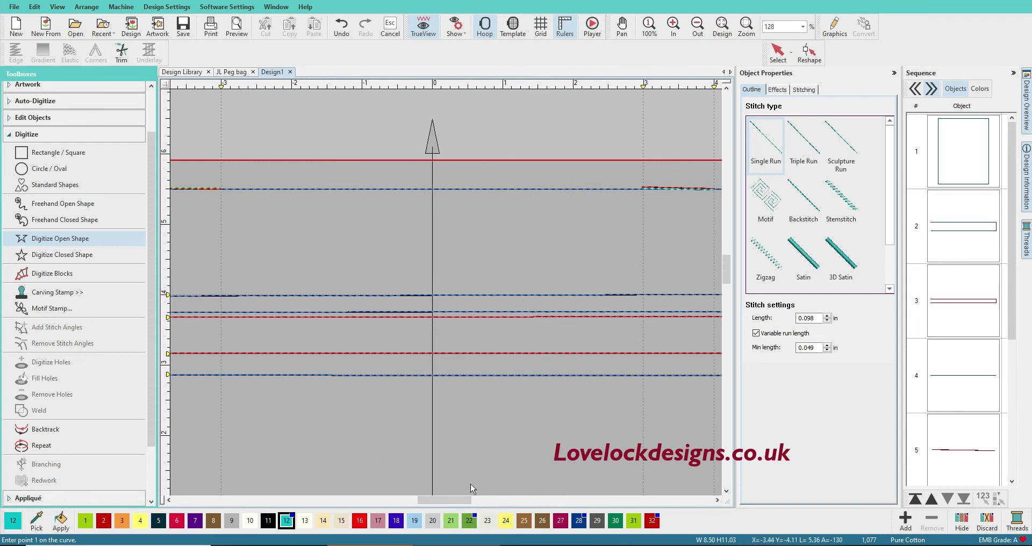
mouse_move(448, 501)
left_mouse_down()
mouse_move(463, 501)
mouse_move(419, 501)
left_mouse_up()
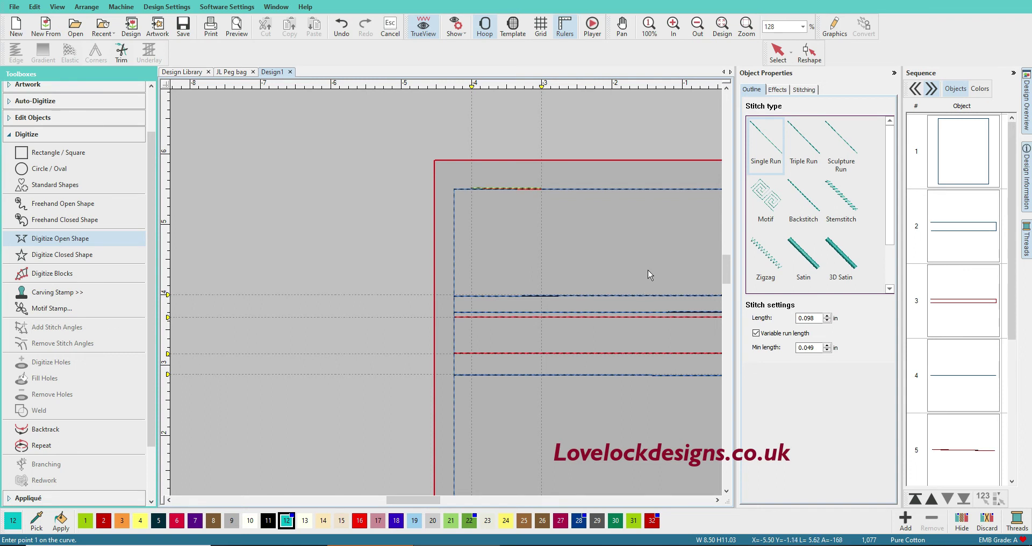
- In thread 28, digitize a straight run line starting at the lower red line's left end
scroll(449, 297, "down", 1)
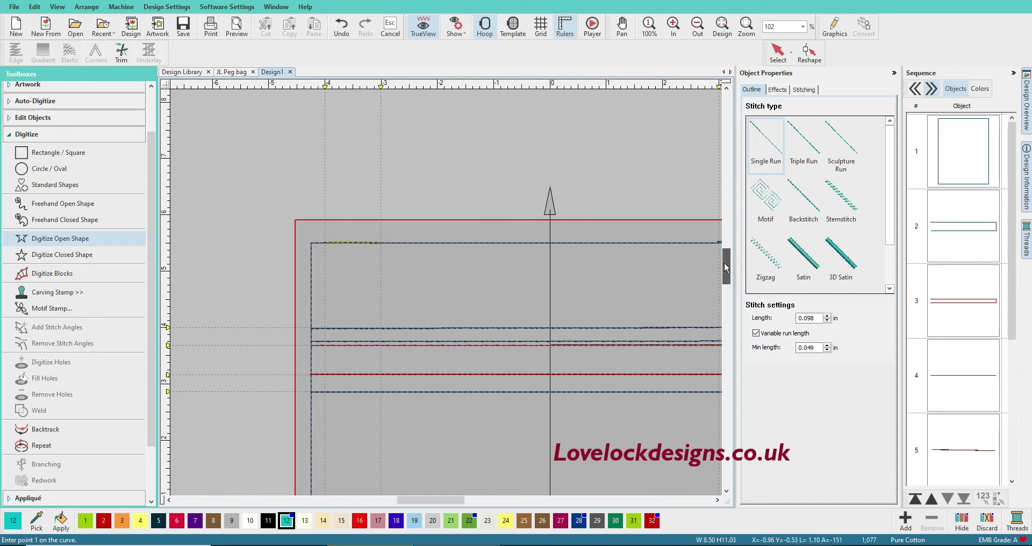
left_click_drag(726, 268, 721, 281)
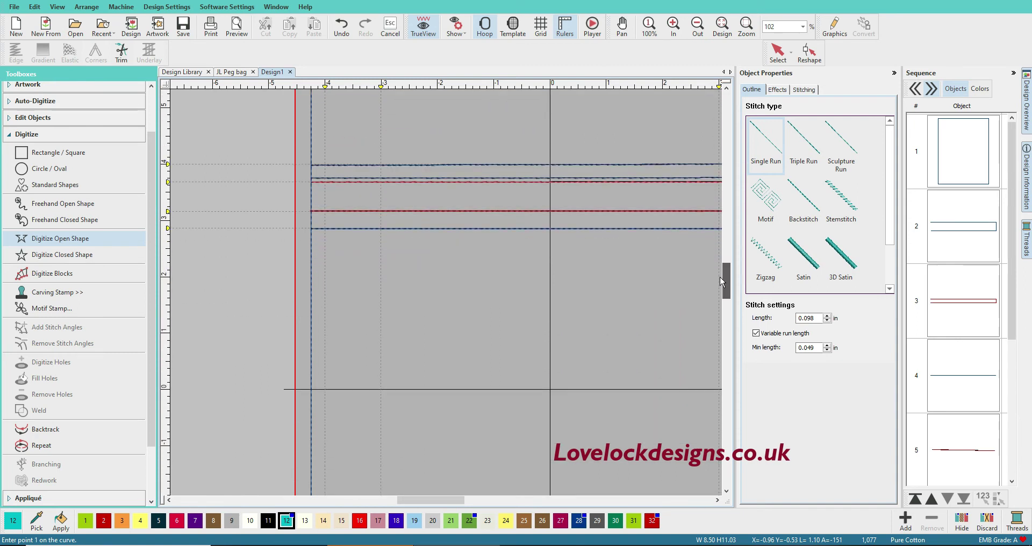
left_click_drag(720, 277, 720, 272)
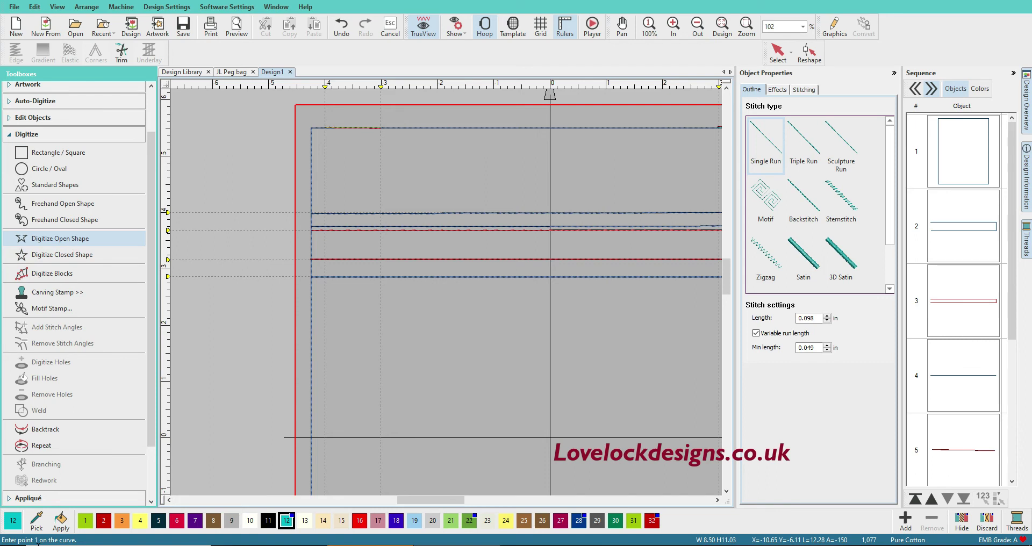
scroll(941, 370, "down", 3)
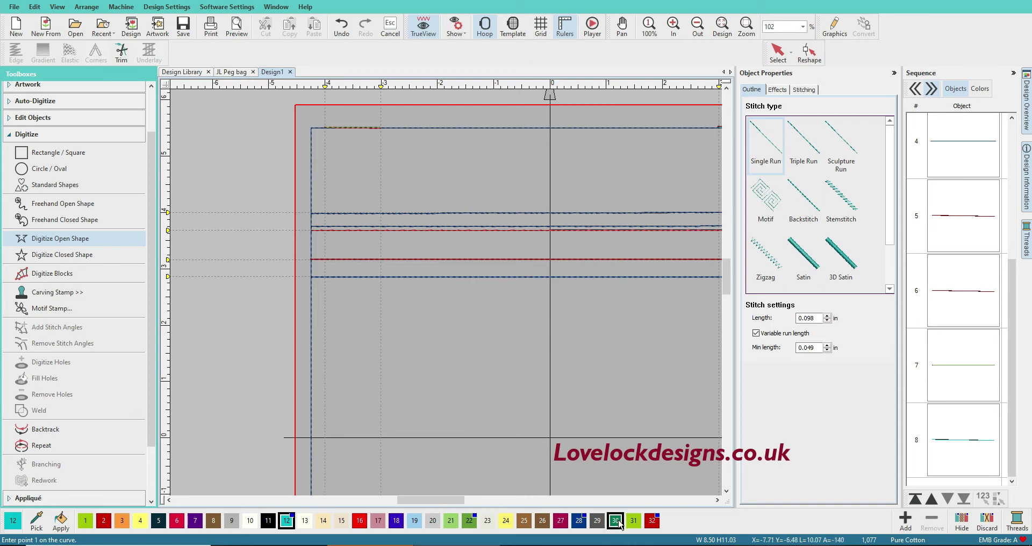
left_click(578, 520)
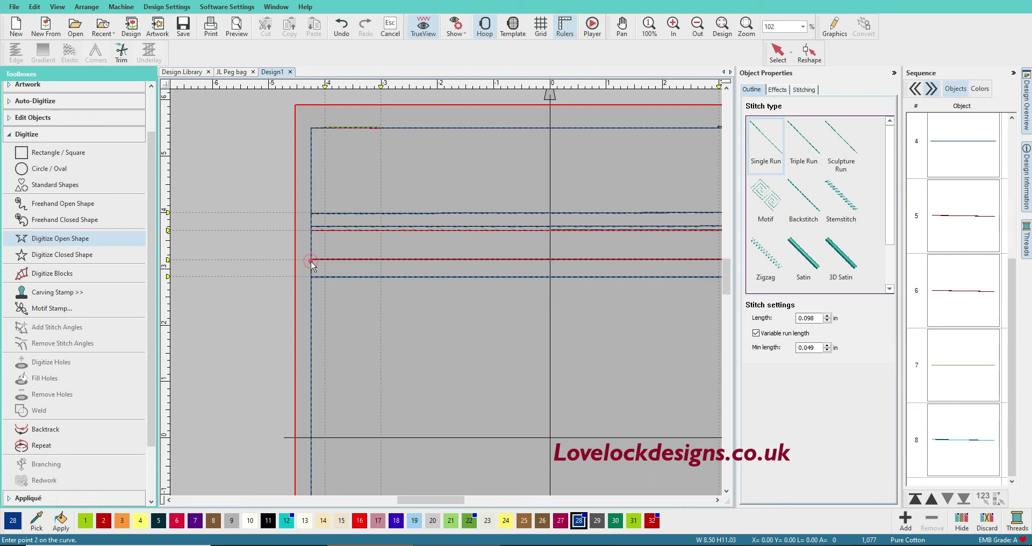
left_click(311, 262)
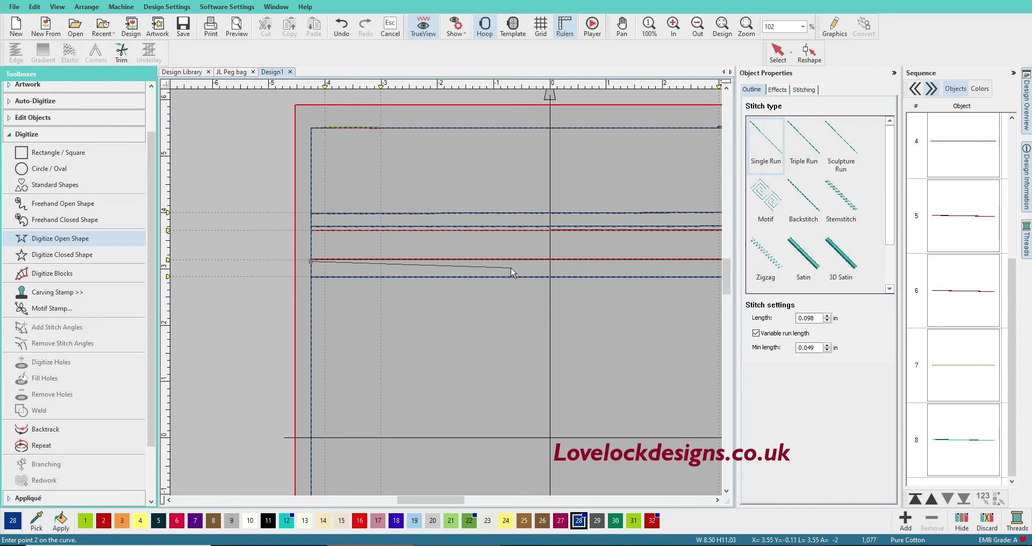
key("Escape")
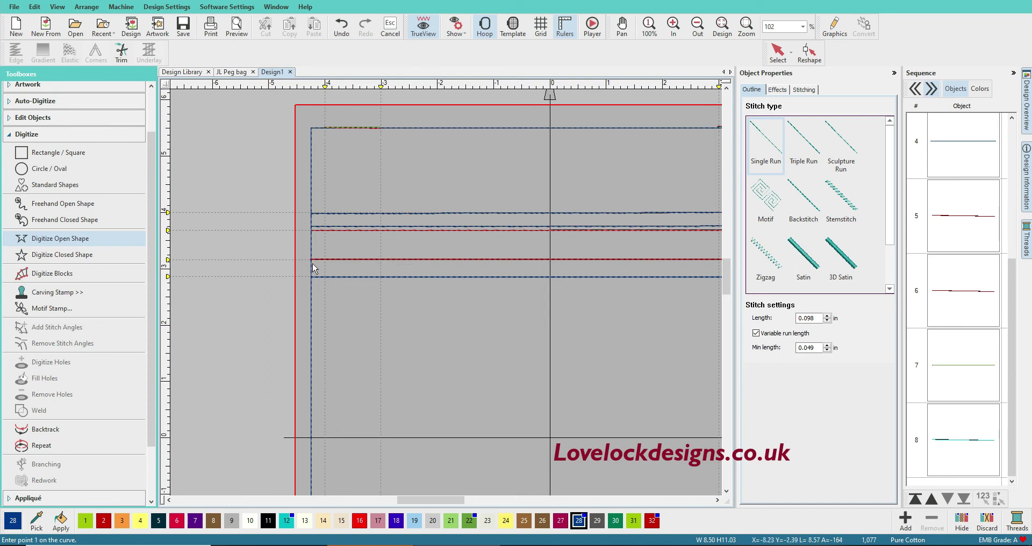
left_click(312, 260)
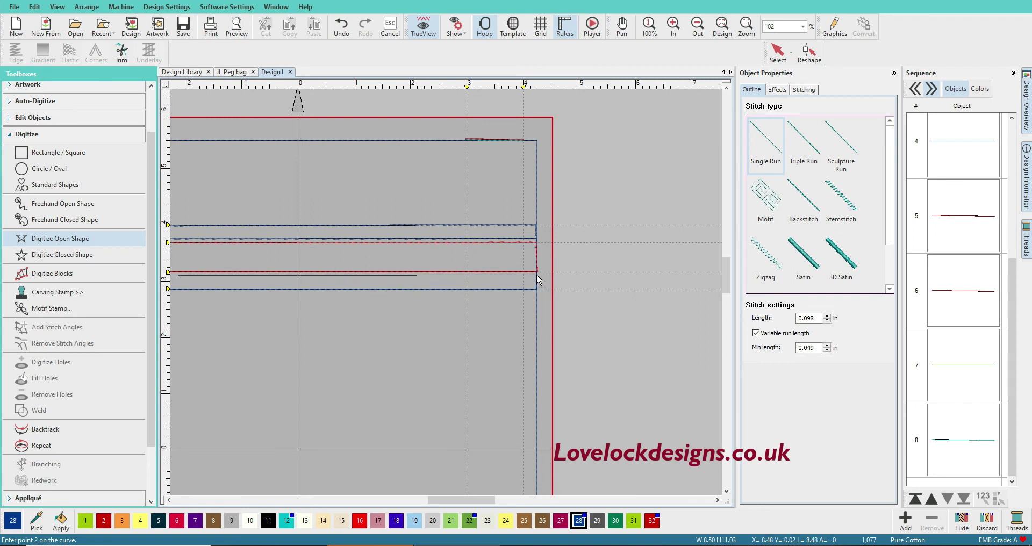
key("Return")
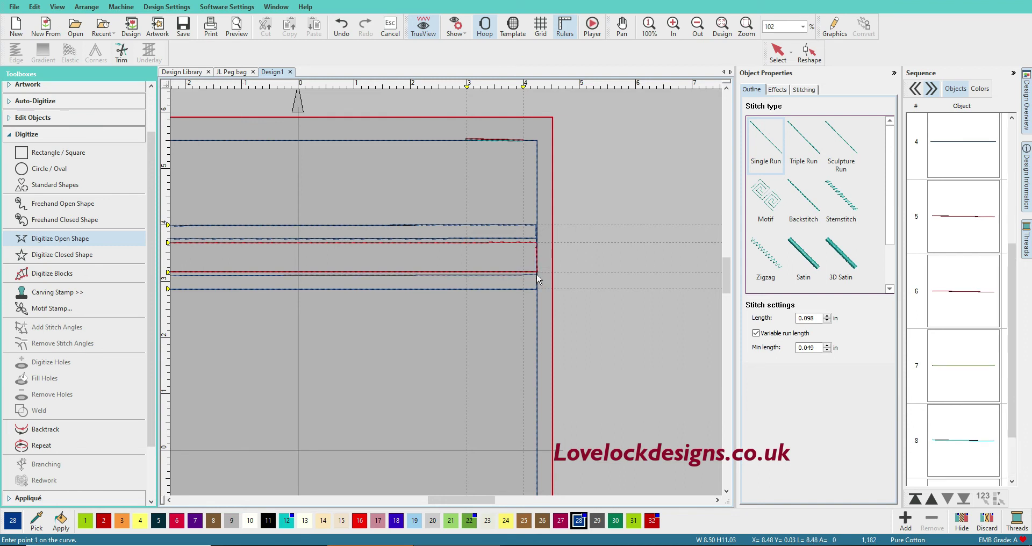
- Survey the whole peg bag layout and exit the Digitize Open Shape tool with Esc
scroll(562, 300, "down", 2)
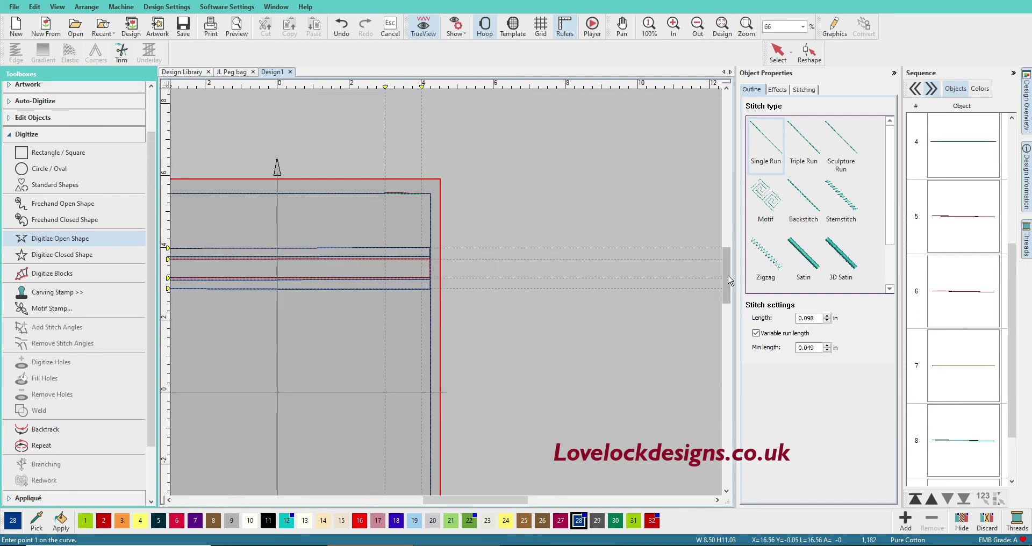
scroll(726, 289, "down", 2)
scroll(729, 289, "down", 3)
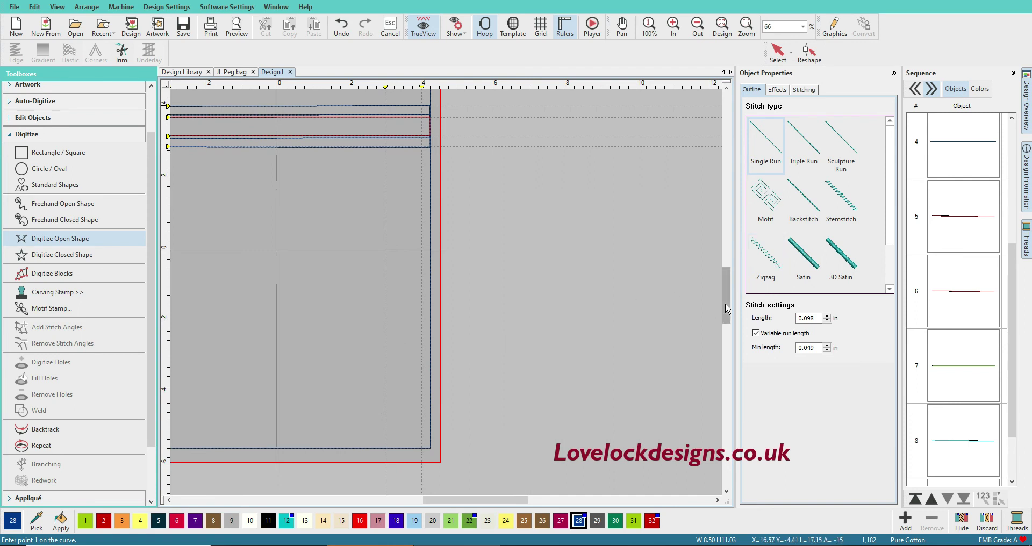
left_click_drag(726, 309, 725, 287)
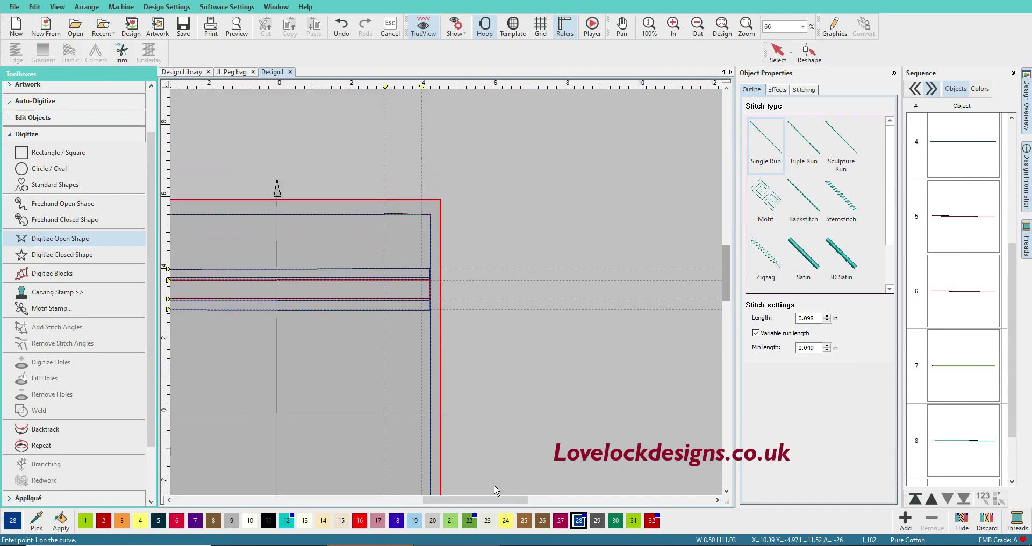
left_click_drag(481, 499, 420, 503)
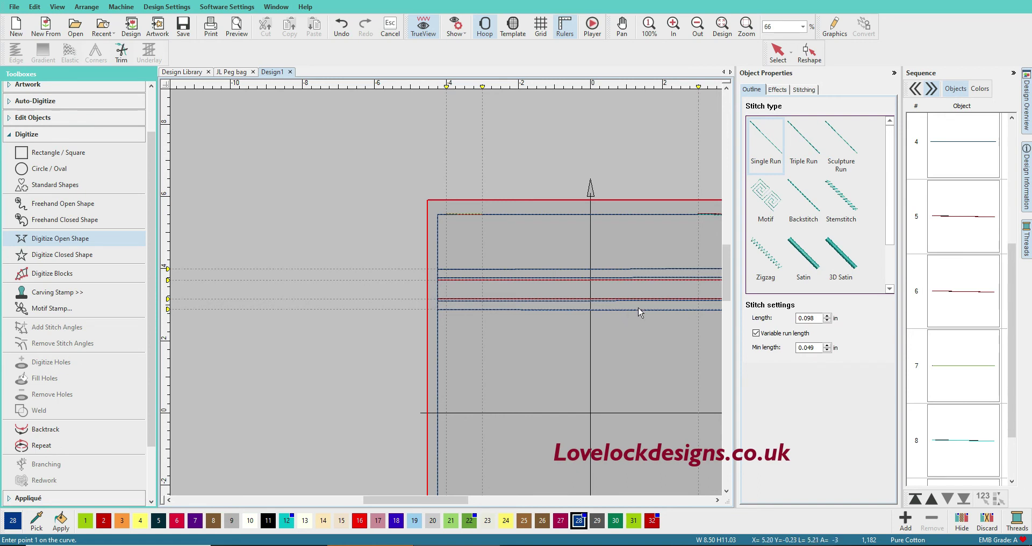
left_click_drag(729, 261, 728, 283)
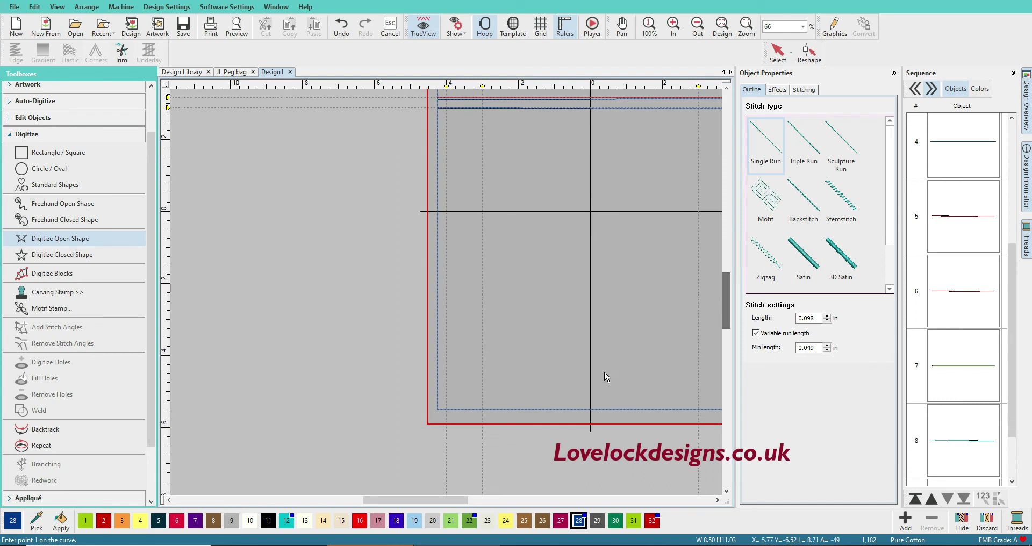
mouse_move(426, 500)
left_mouse_down()
mouse_move(410, 501)
mouse_move(460, 500)
left_mouse_up()
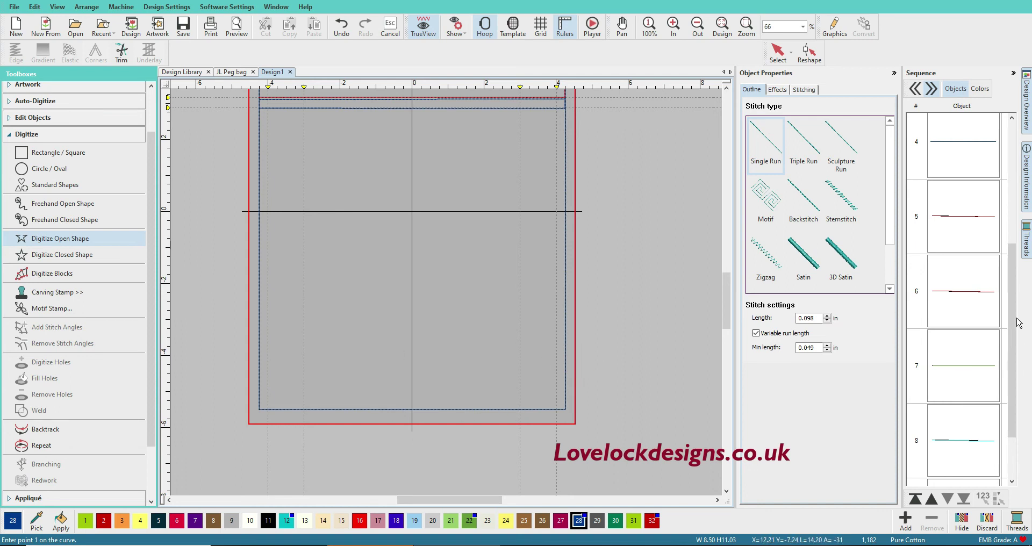
left_click_drag(1013, 311, 1010, 362)
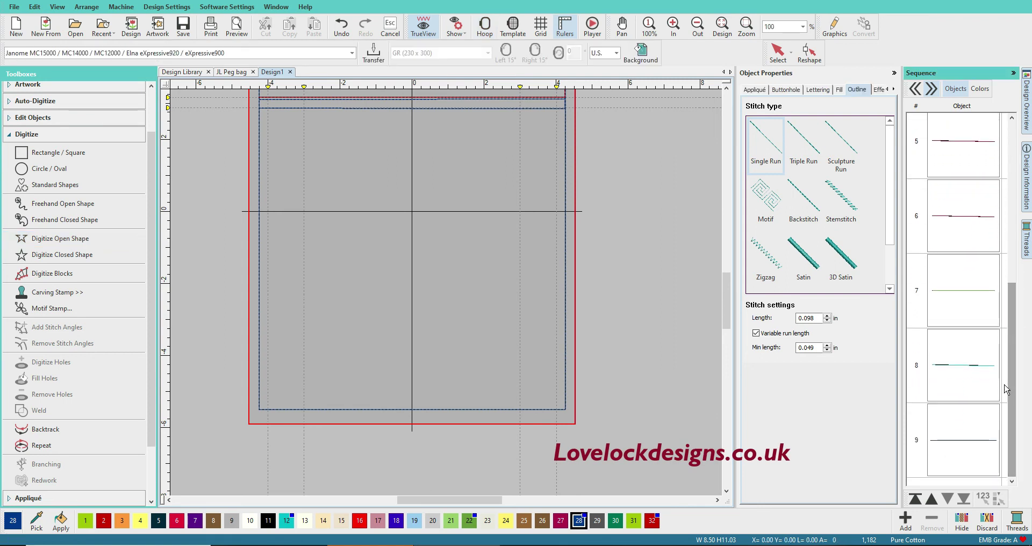
key("Escape")
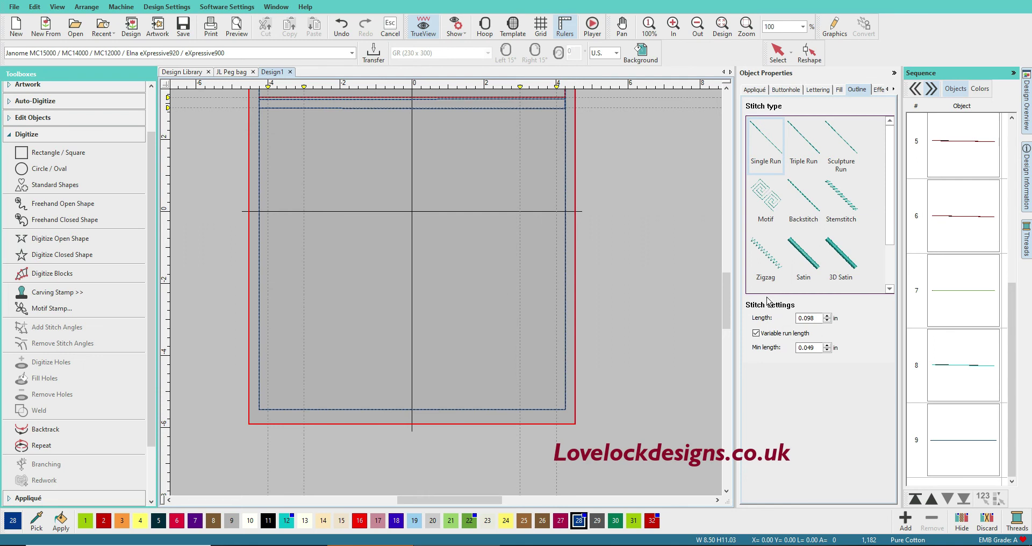
left_click_drag(726, 294, 730, 283)
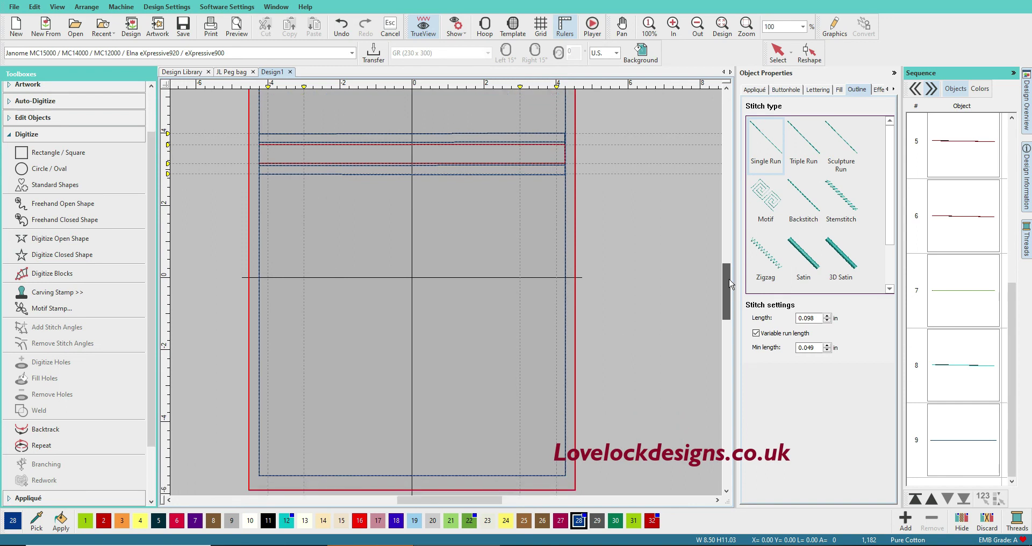
- Duplicate the outer 8.5 × 11 in rectangle outline object in the Sequence list
scroll(965, 258, "up", 5)
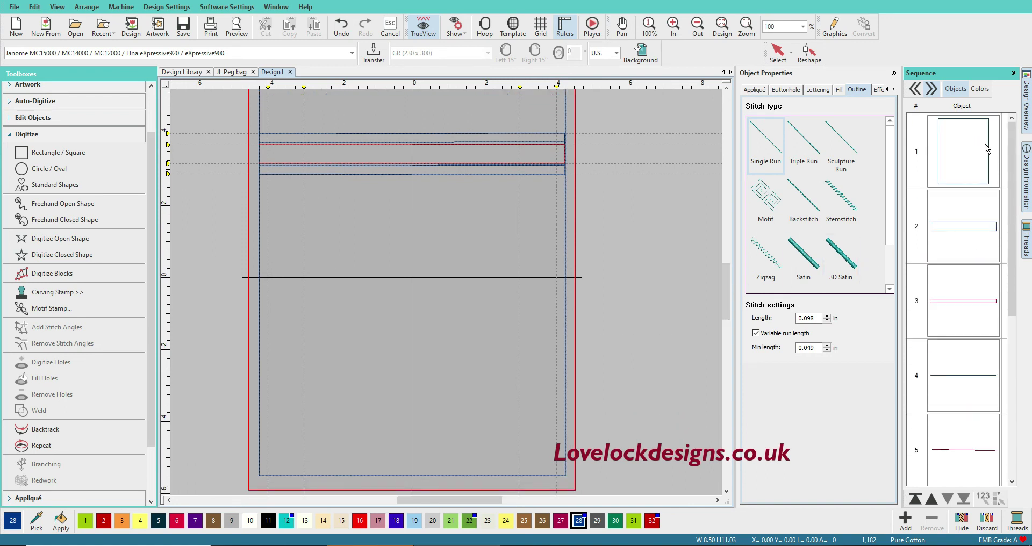
left_click(940, 163)
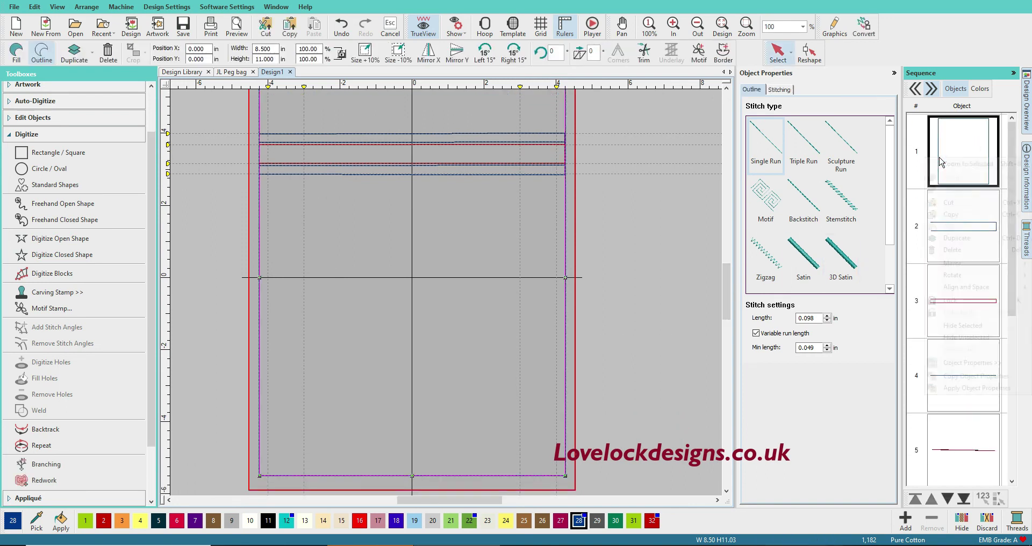
right_click(939, 159)
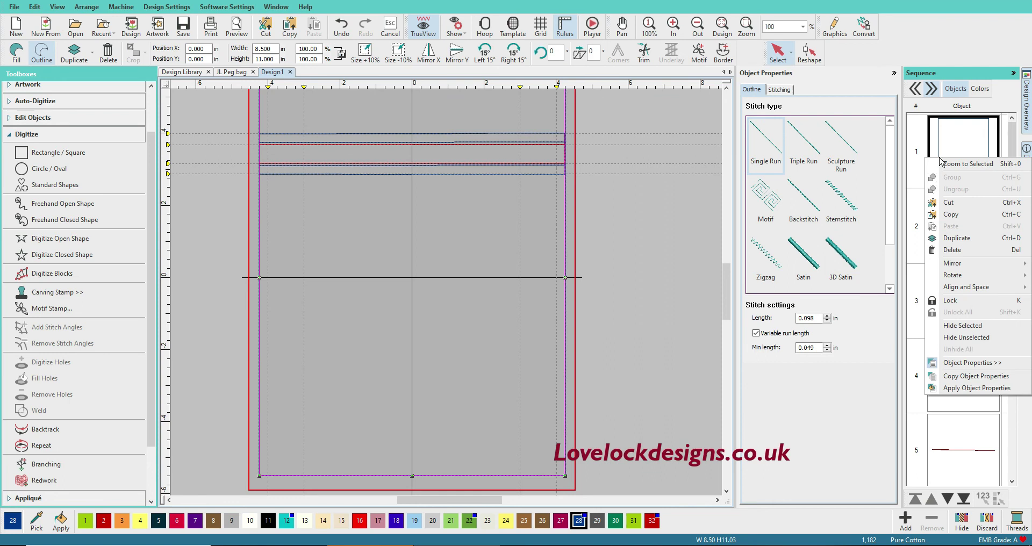
left_click(967, 242)
- Give the outline copy red thread 32 and make it a Triple Run
scroll(993, 339, "down", 5)
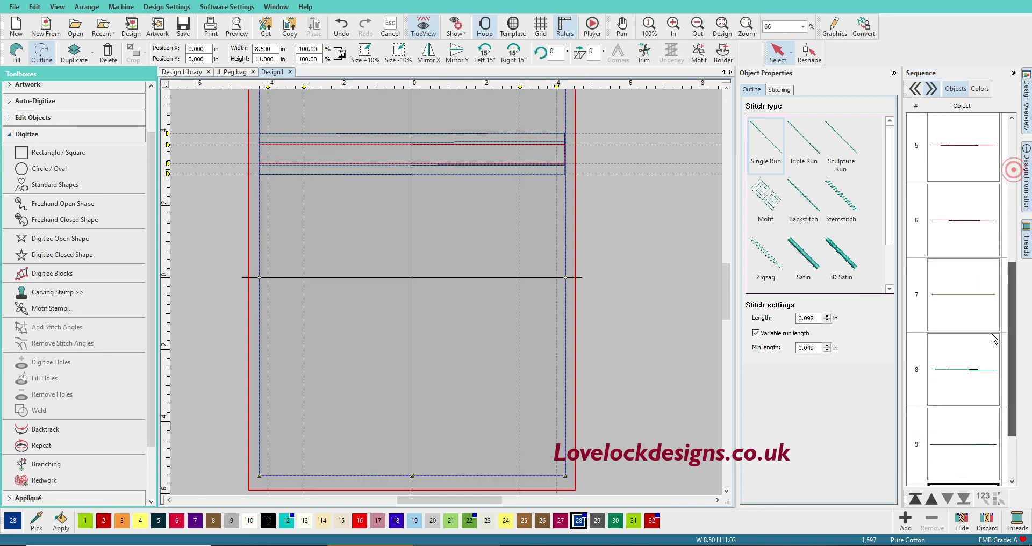
scroll(993, 339, "down", 1)
left_click(947, 440)
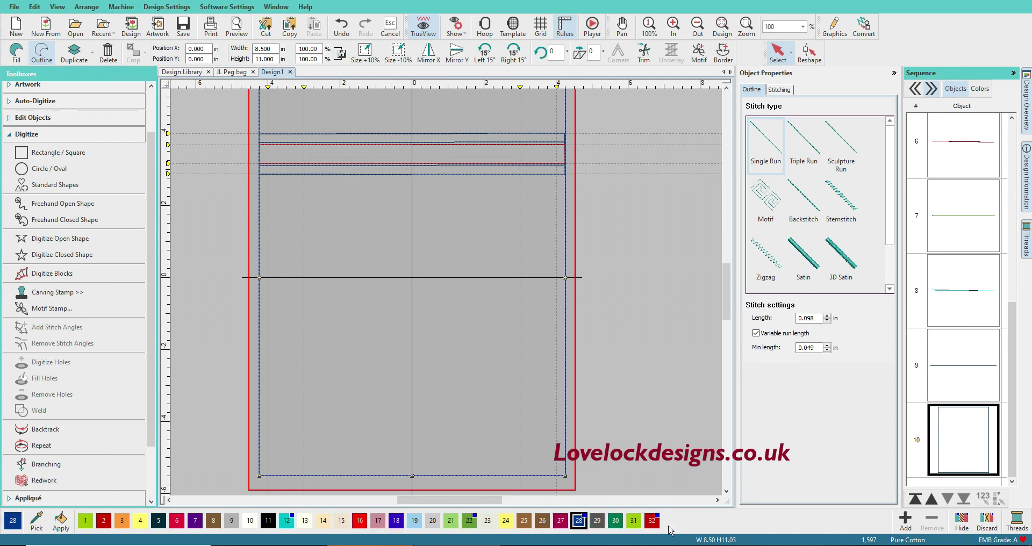
left_click(652, 522)
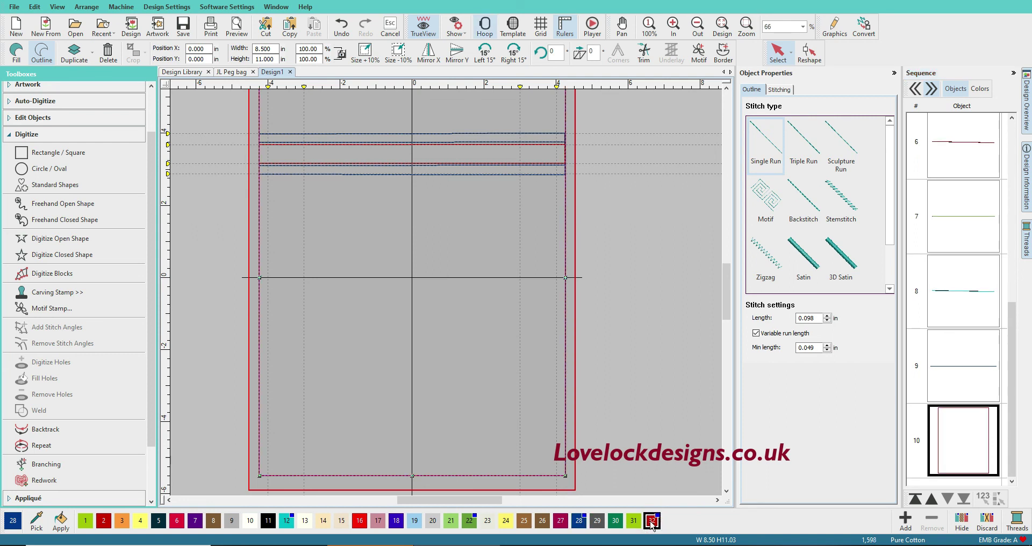
left_click(947, 450)
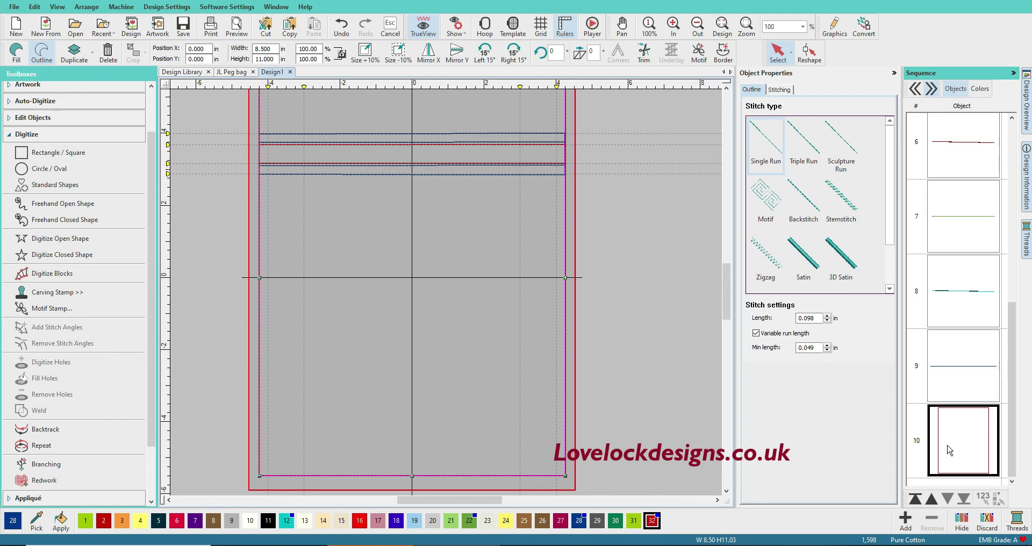
left_click(798, 136)
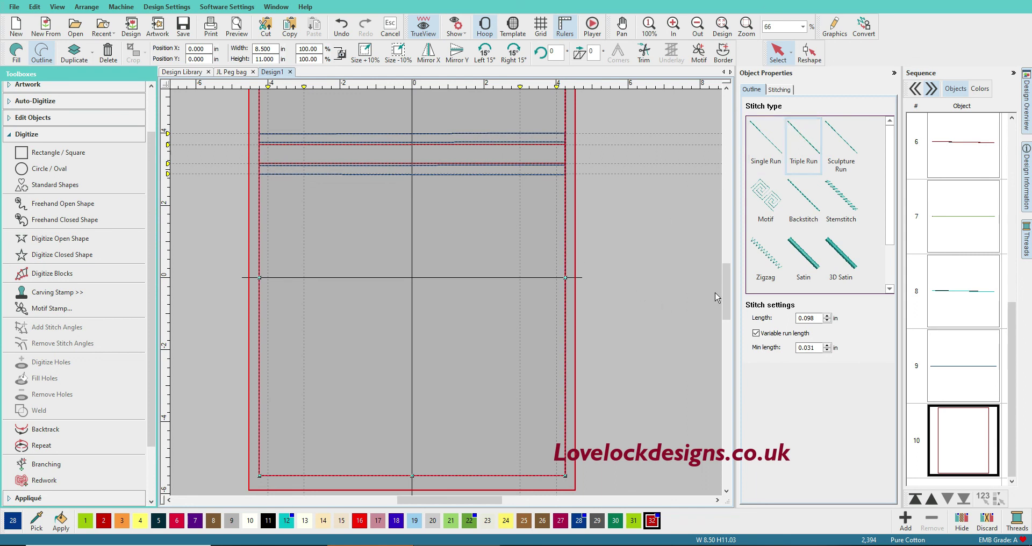
mouse_move(725, 285)
left_mouse_down()
mouse_move(723, 267)
mouse_move(724, 285)
left_mouse_up()
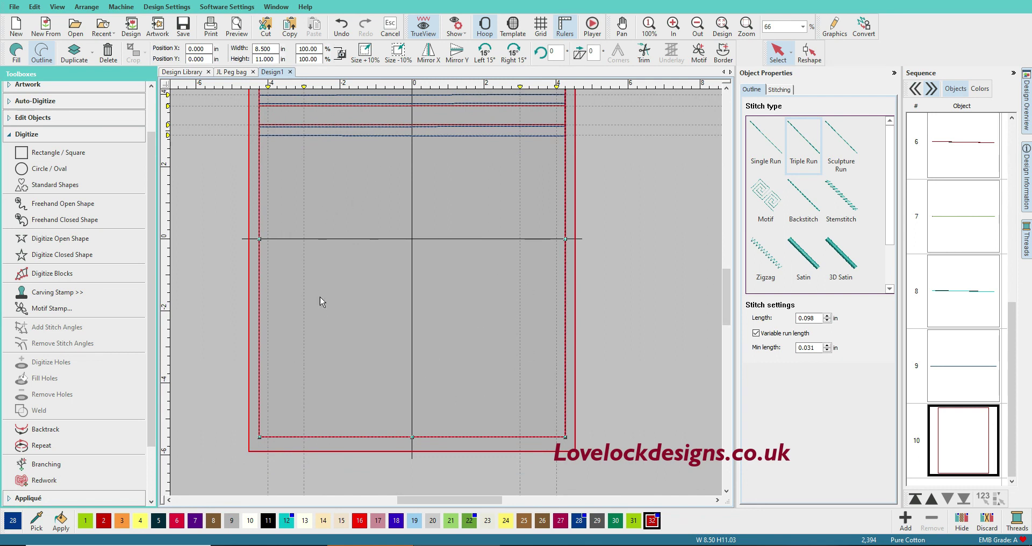
mouse_move(730, 304)
left_mouse_down()
mouse_move(728, 289)
mouse_move(725, 297)
left_mouse_up()
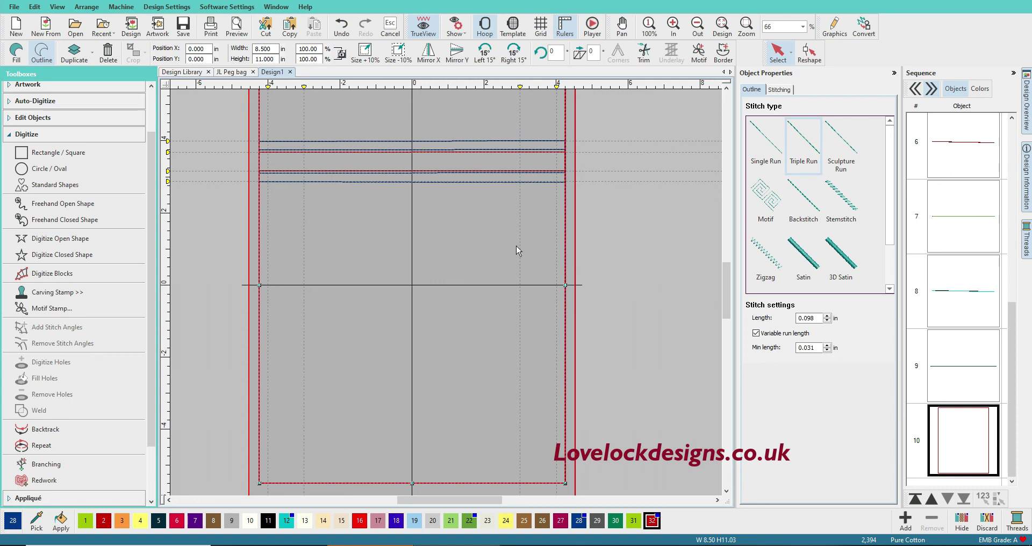
- Start saving into the Documents > LOVELOCK DESIGNS > 2022 folder
left_click(183, 33)
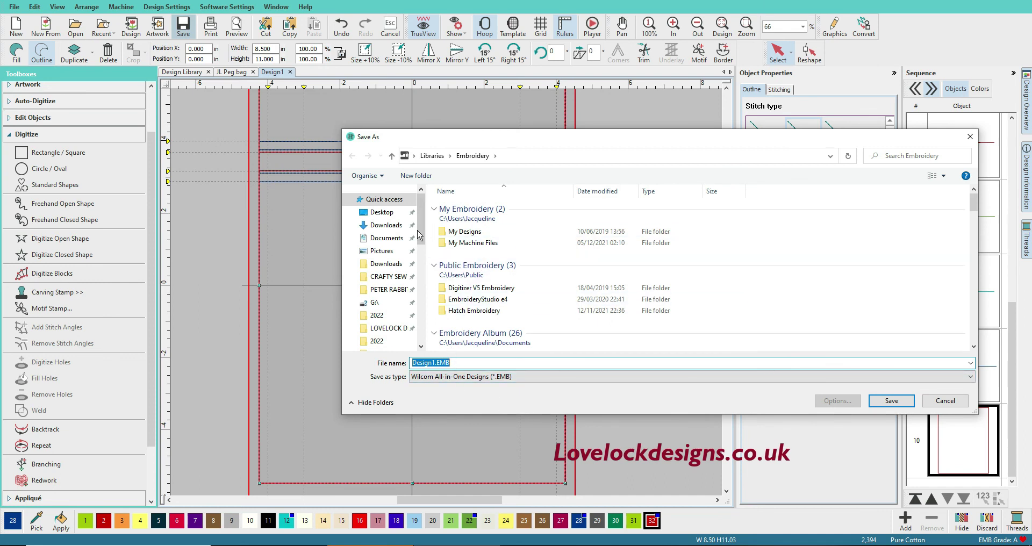
left_click_drag(418, 225, 414, 305)
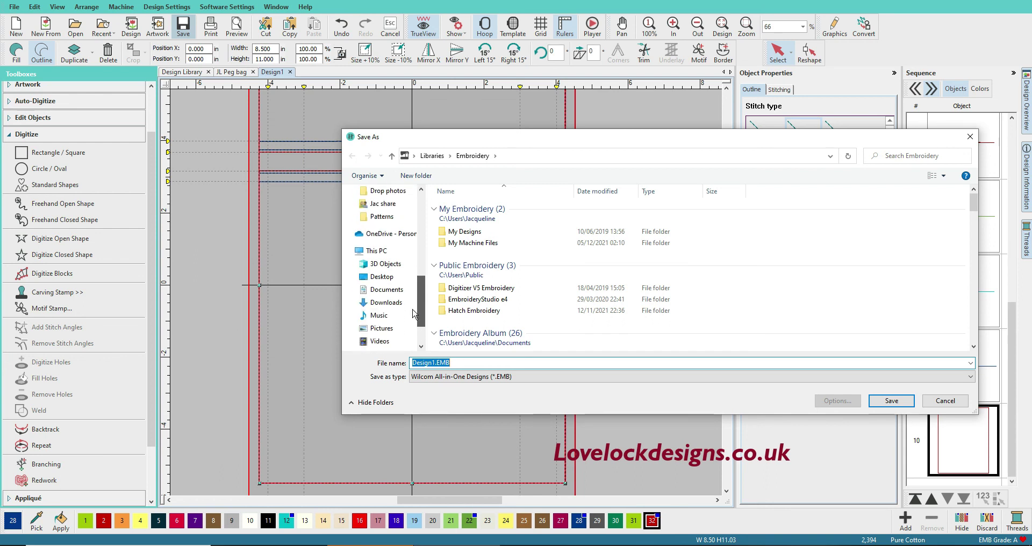
left_click_drag(414, 306, 415, 265)
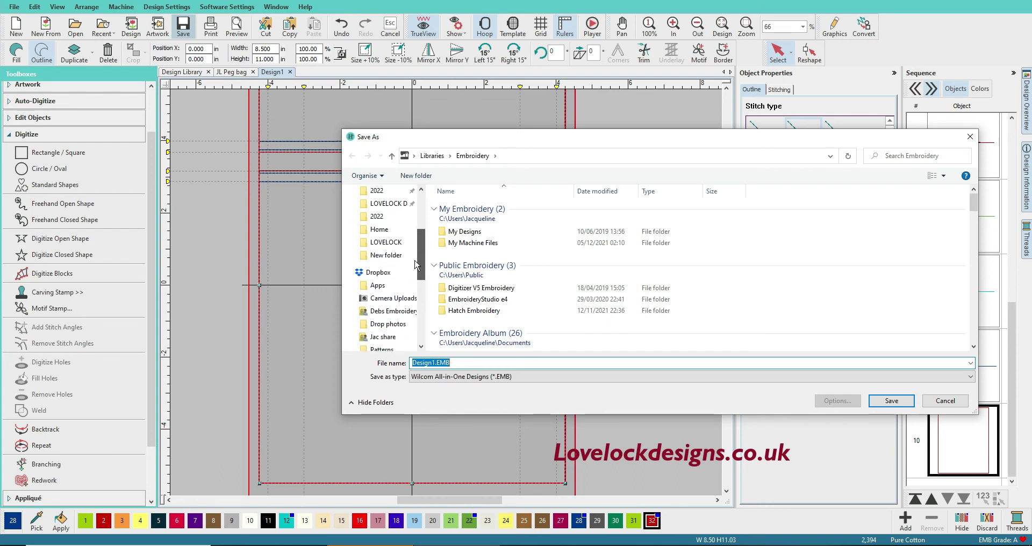
left_click(397, 217)
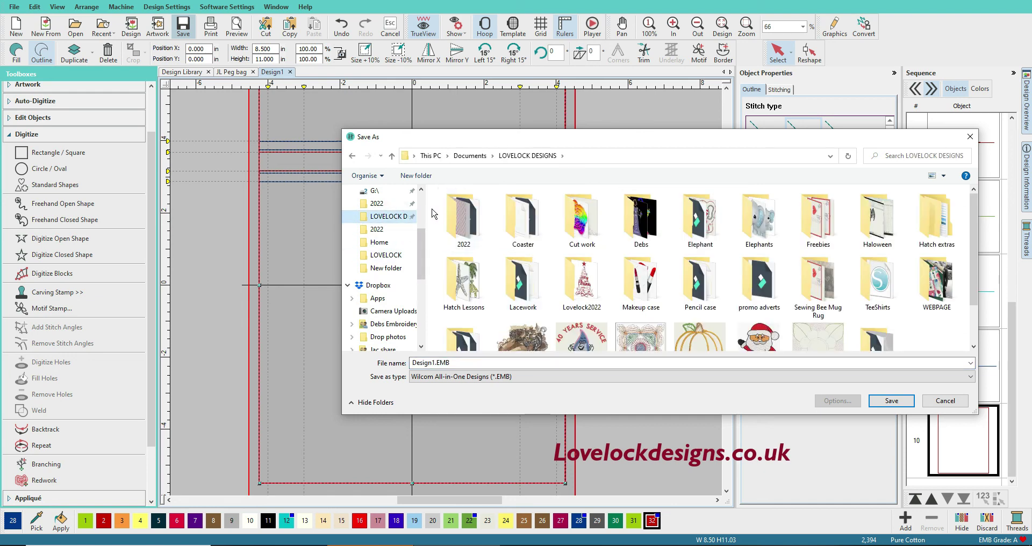
double_click(463, 218)
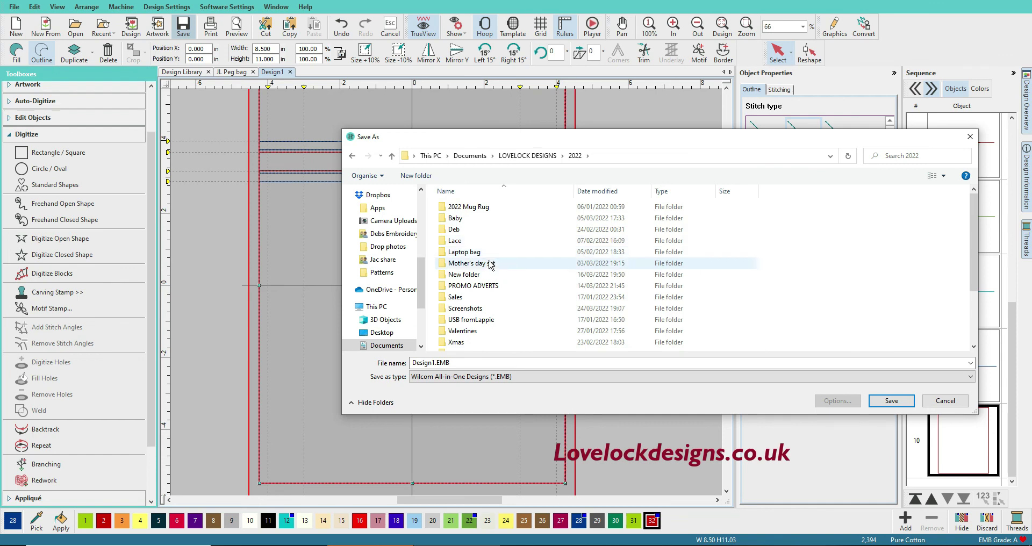
- Replace the default file name with 'Blank'
scroll(475, 311, "down", 2)
scroll(480, 325, "up", 2)
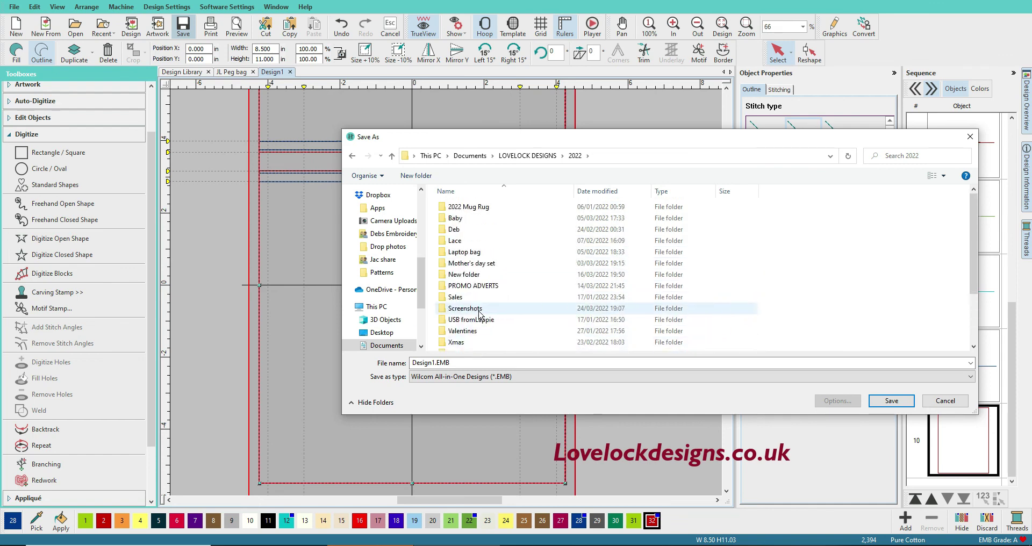
scroll(479, 312, "up", 1)
scroll(470, 242, "up", 1)
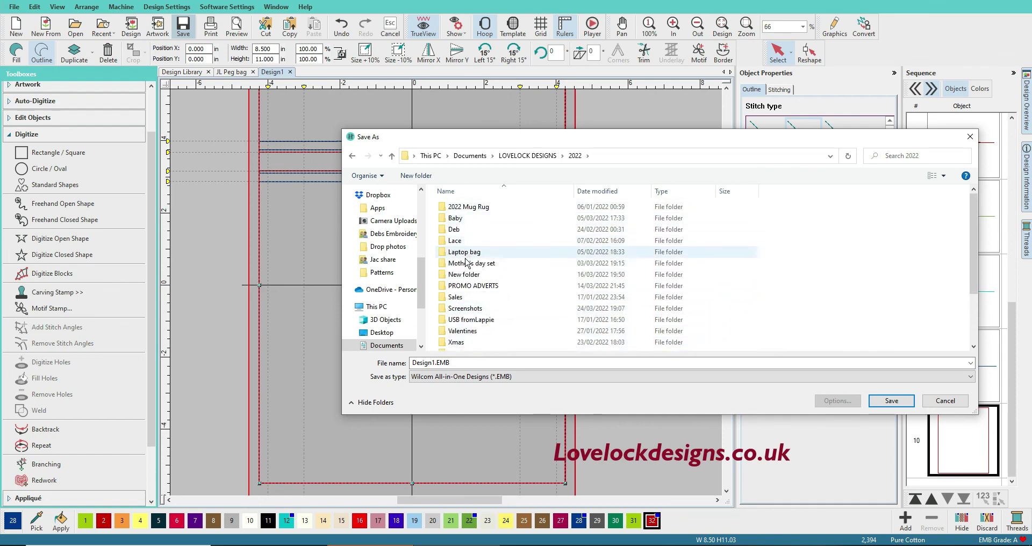
scroll(466, 252, "down", 1)
scroll(466, 290, "down", 2)
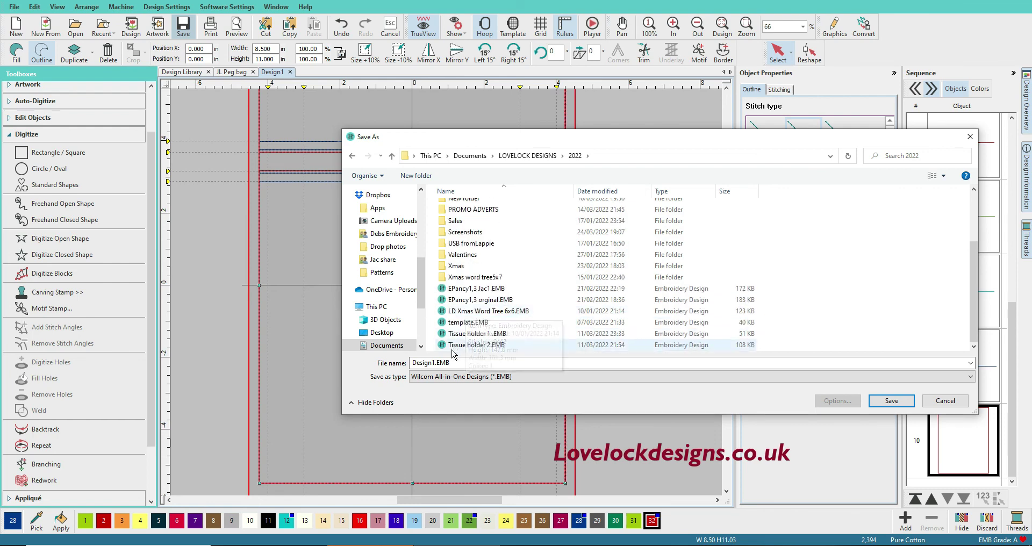
left_click_drag(451, 362, 398, 363)
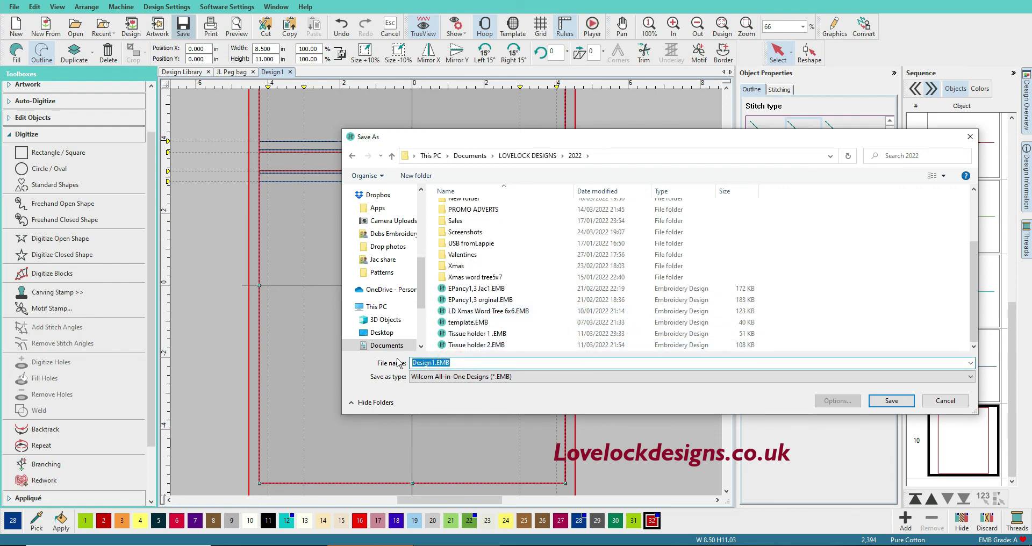
type("Blank")
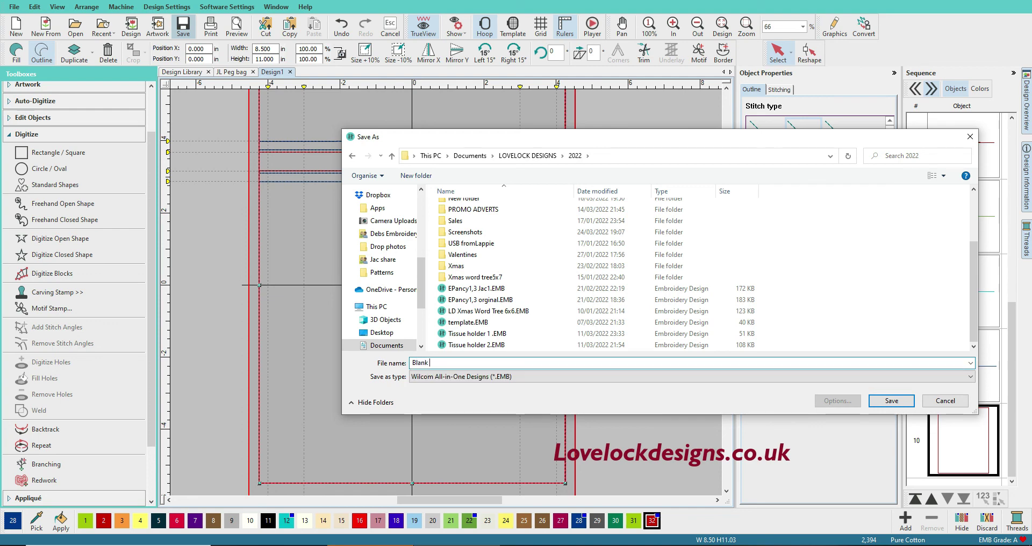